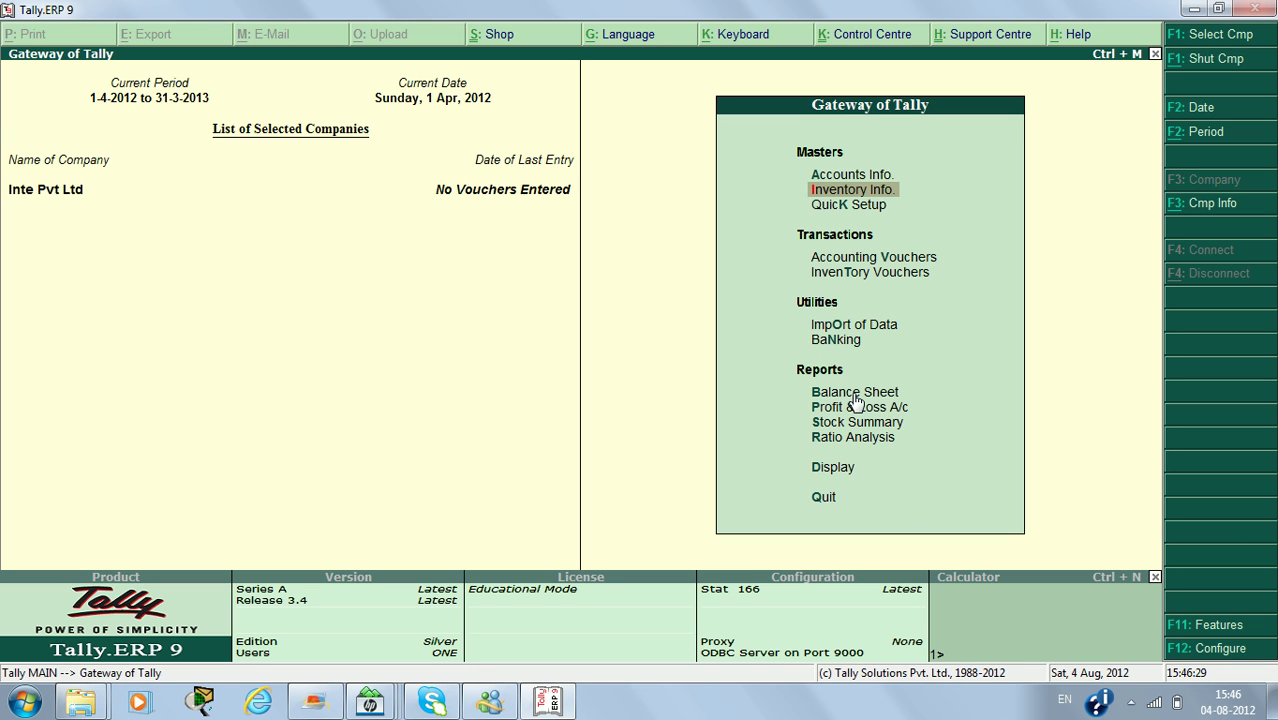
Step: Open the creation form for a single stock item from the inventory masters
click(820, 187)
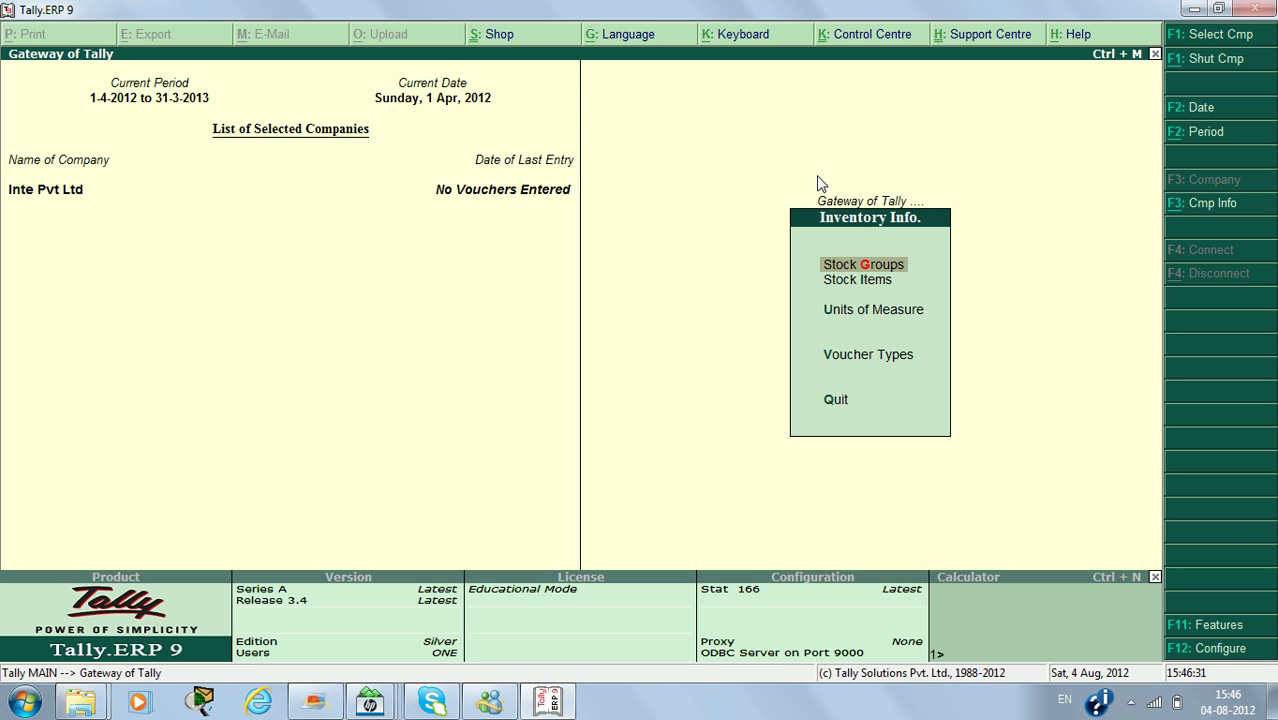
click(867, 284)
click(867, 284)
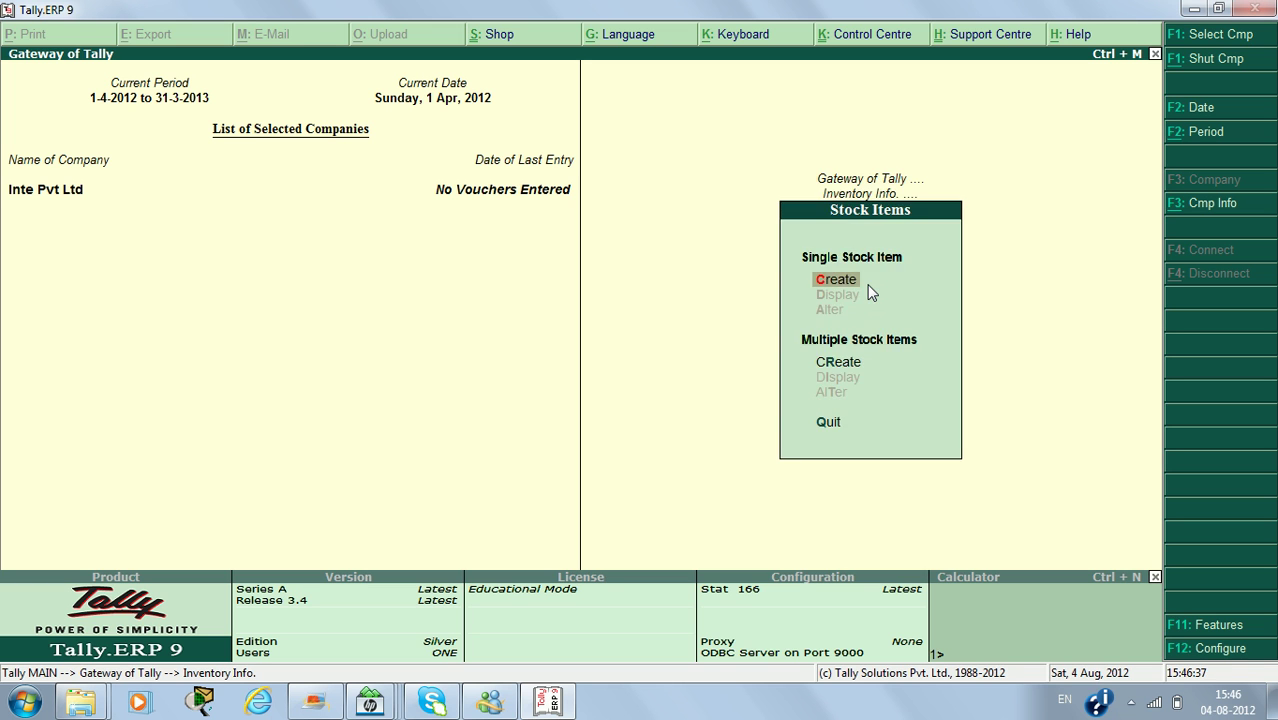
click(867, 284)
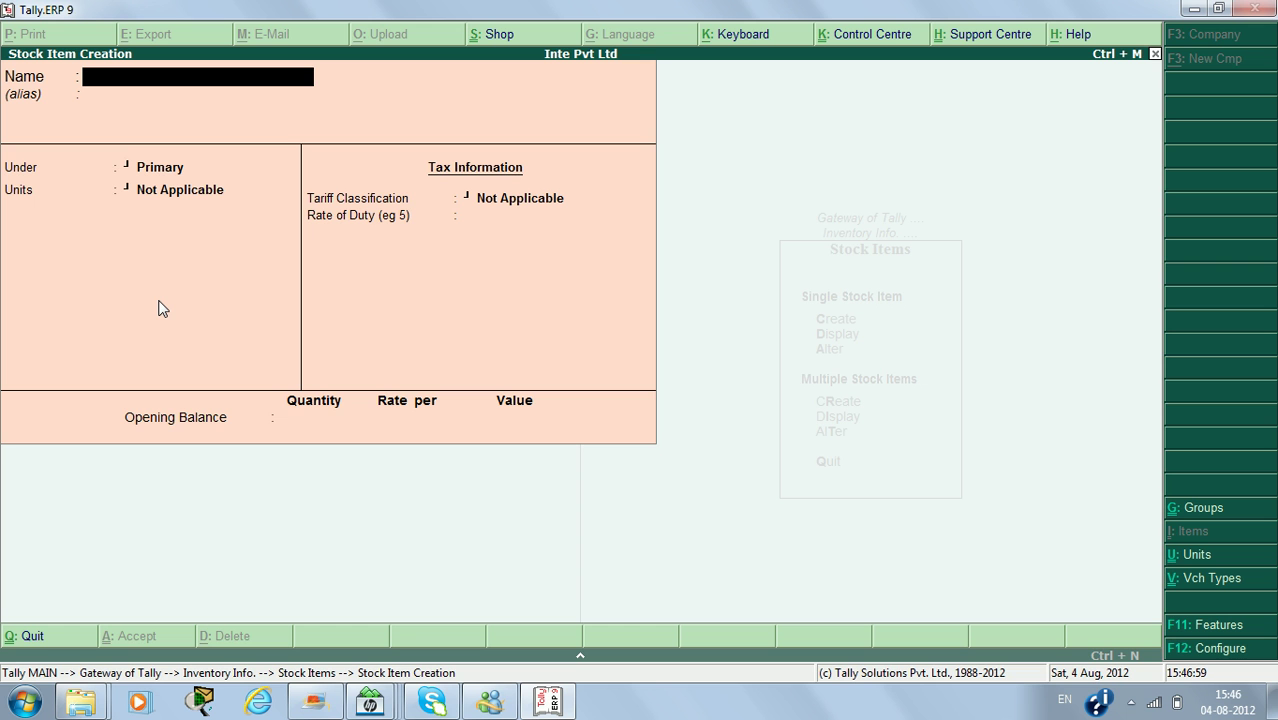
Step: Enable batch-wise details and expiry dates for batches in the company's inventory features, and save the settings
key(F11)
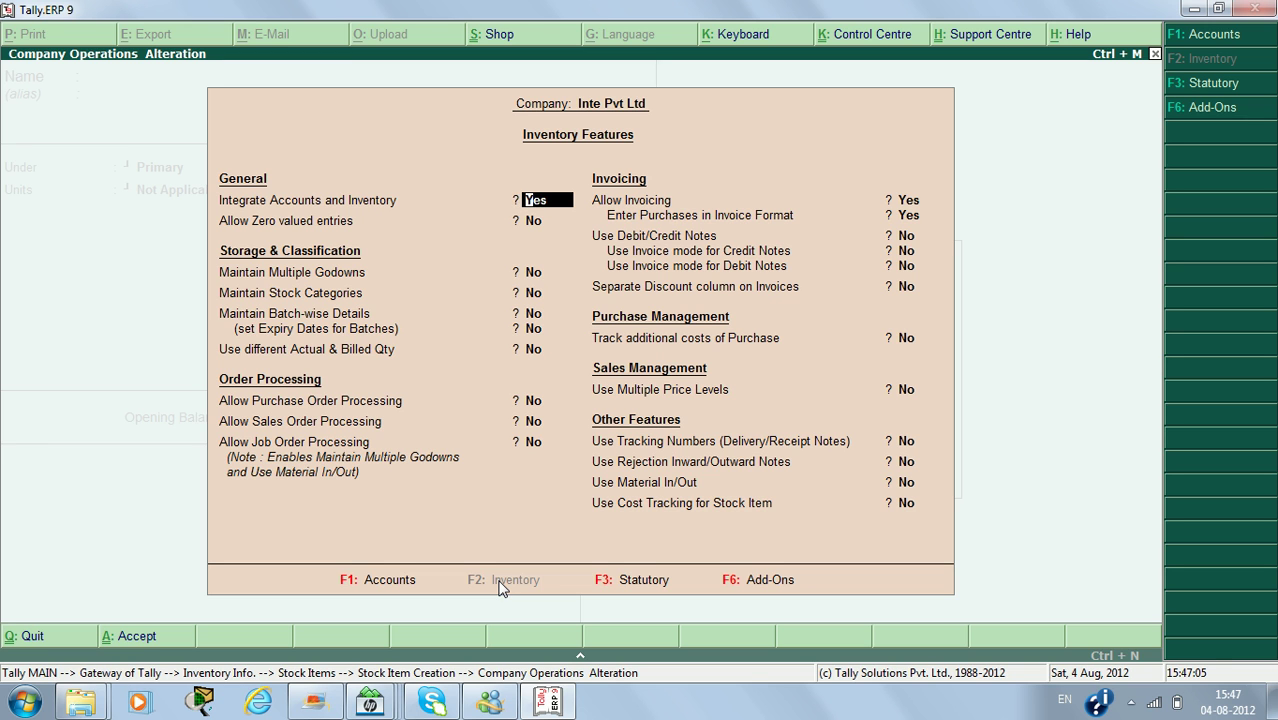
key(Return)
key(Return)
key(Return)
key(Return)
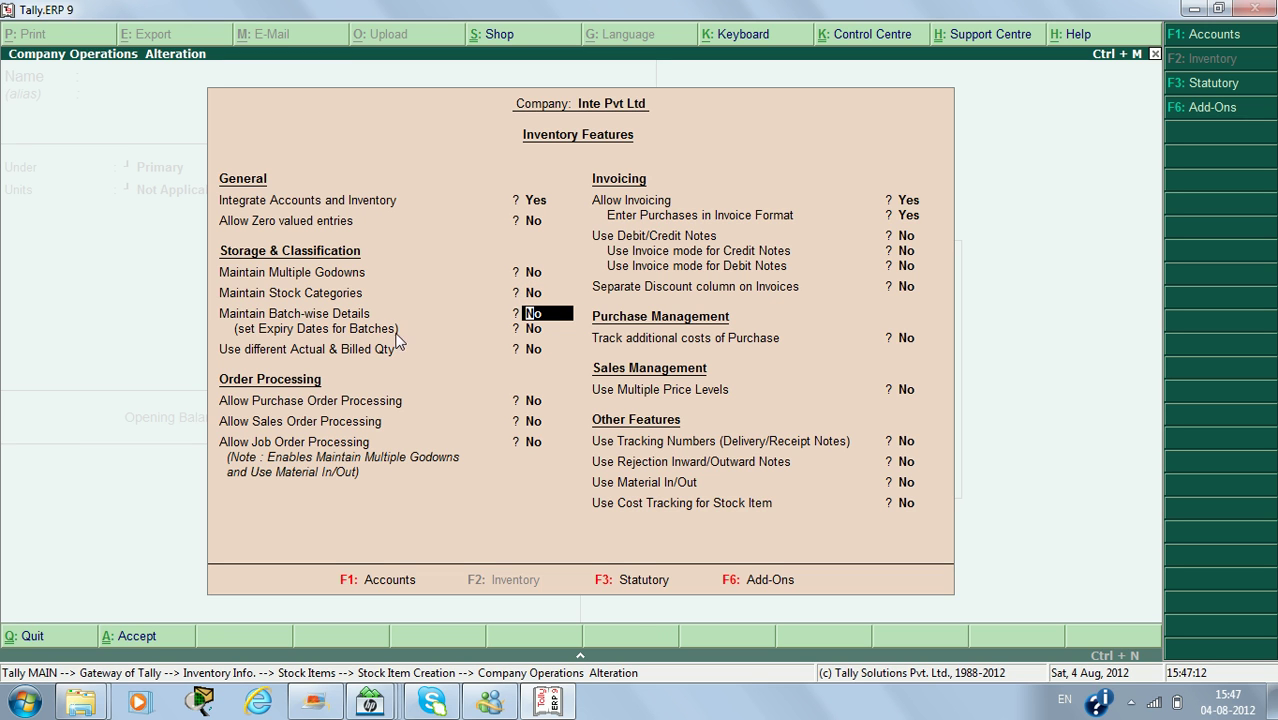
key(y)
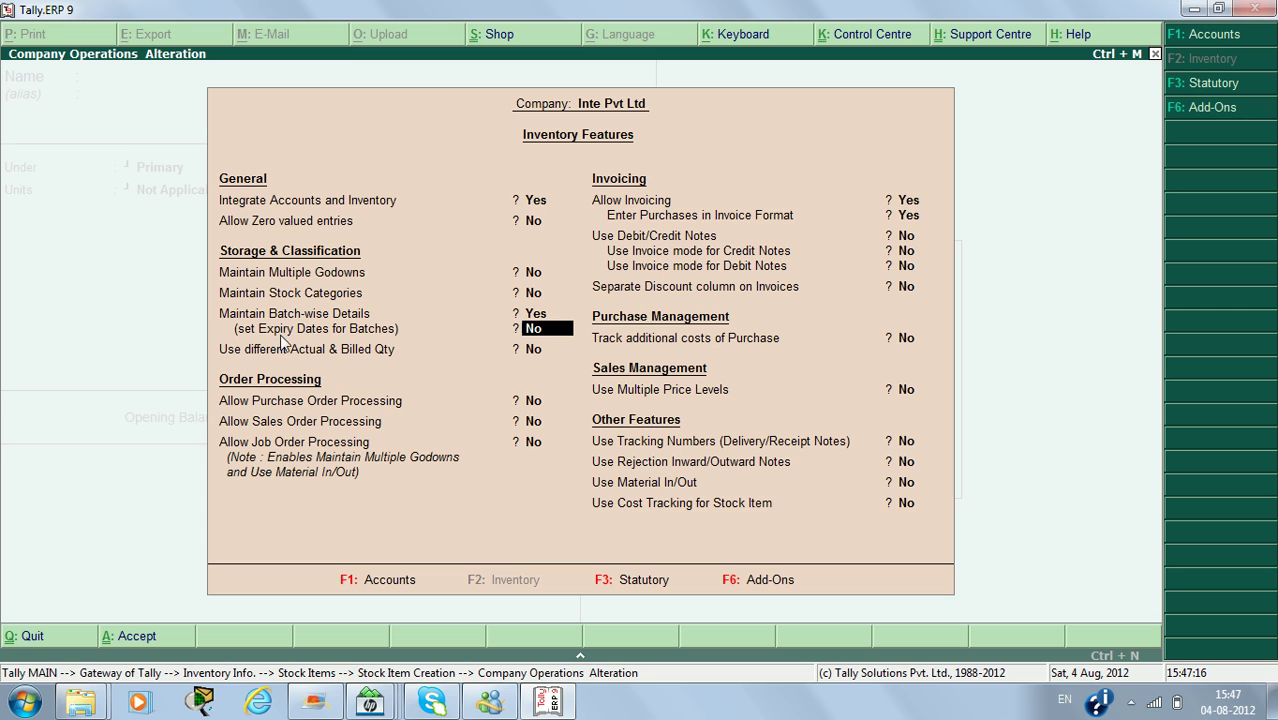
key(y)
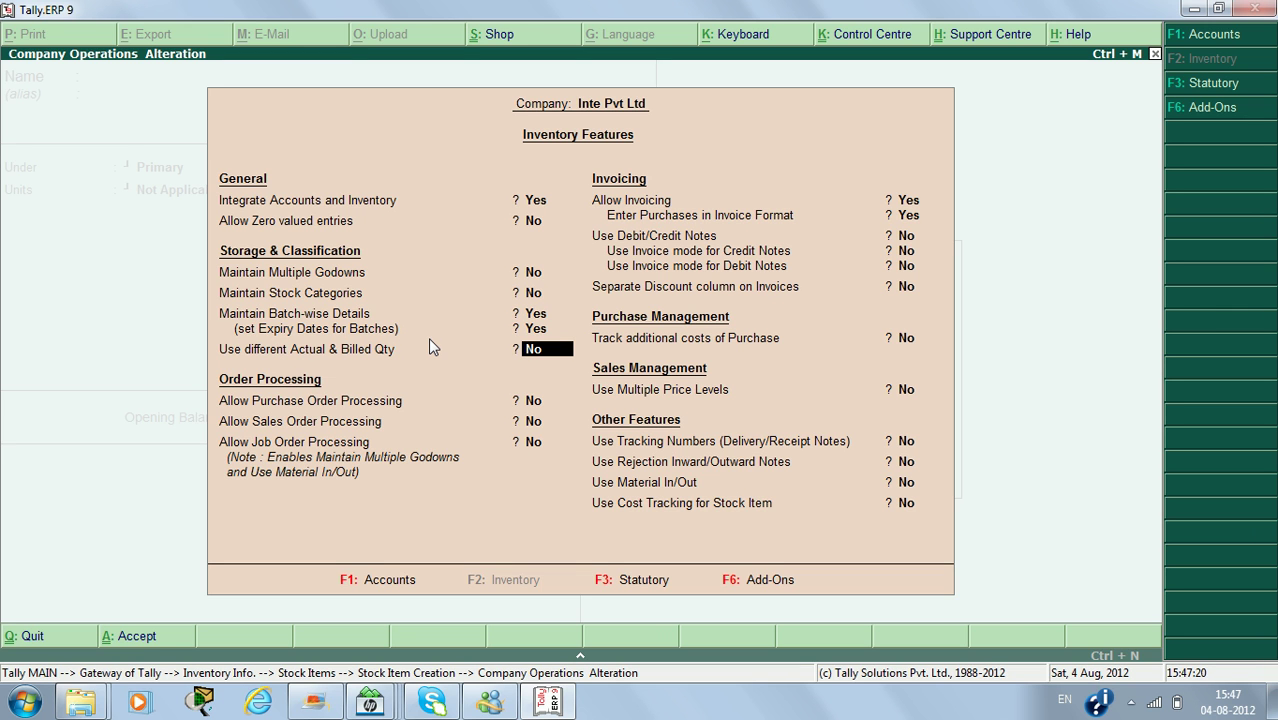
key(ctrl+a)
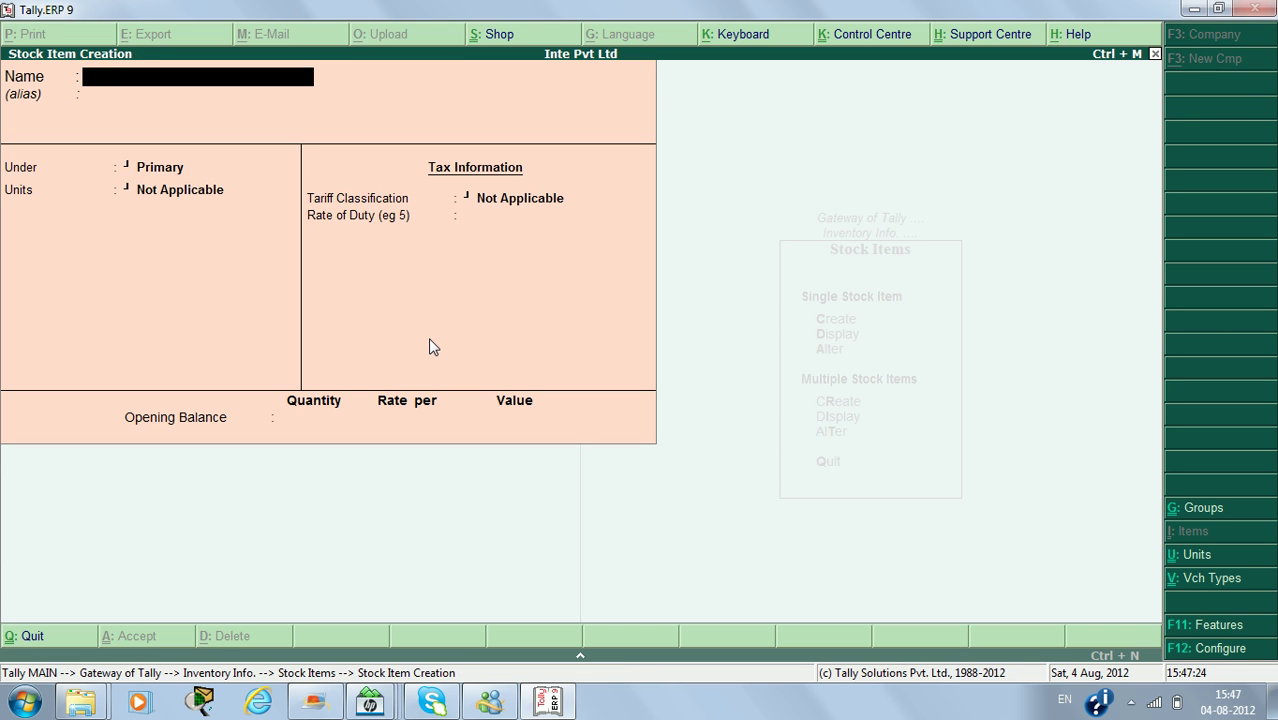
Step: Name the stock item Crocin, place it under Primary without an alias, and set its unit to pcs
text(Crocin)
key(Return)
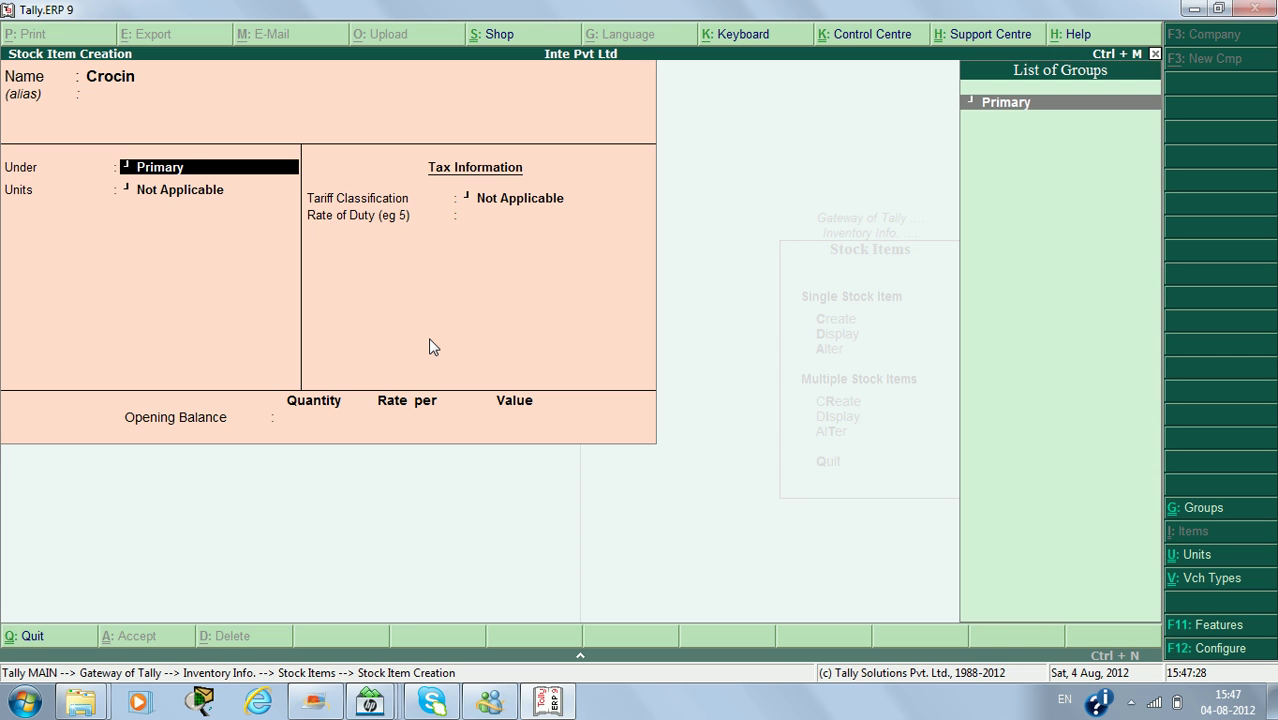
key(Return)
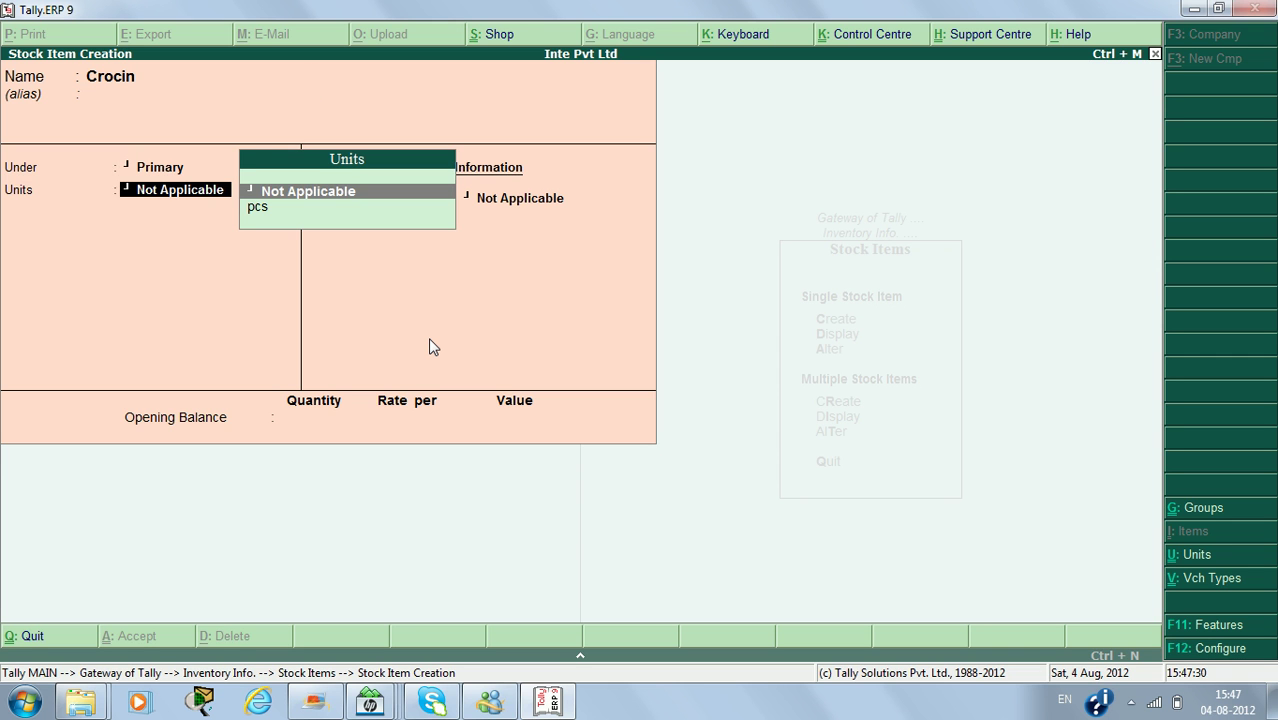
key(Down)
key(Return)
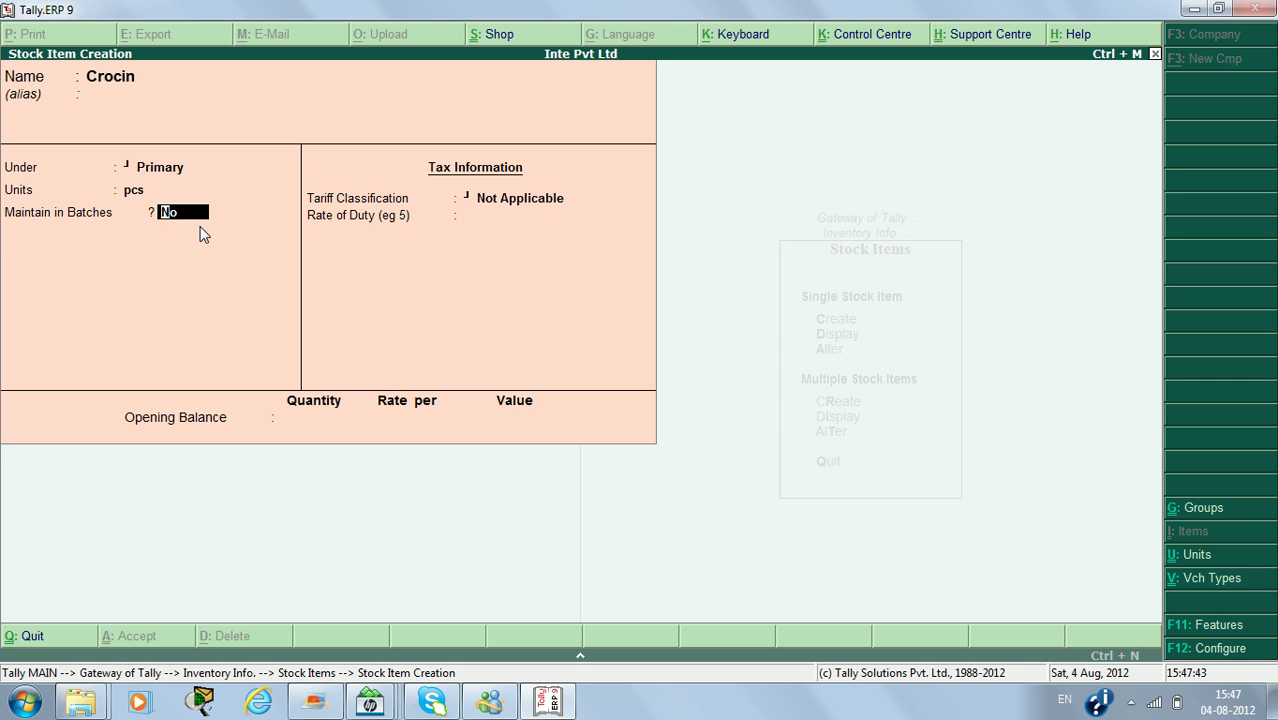
Step: Set Crocin to be maintained in batches, with manufacturing date tracking and expiry dates enabled
text(y)
key(Return)
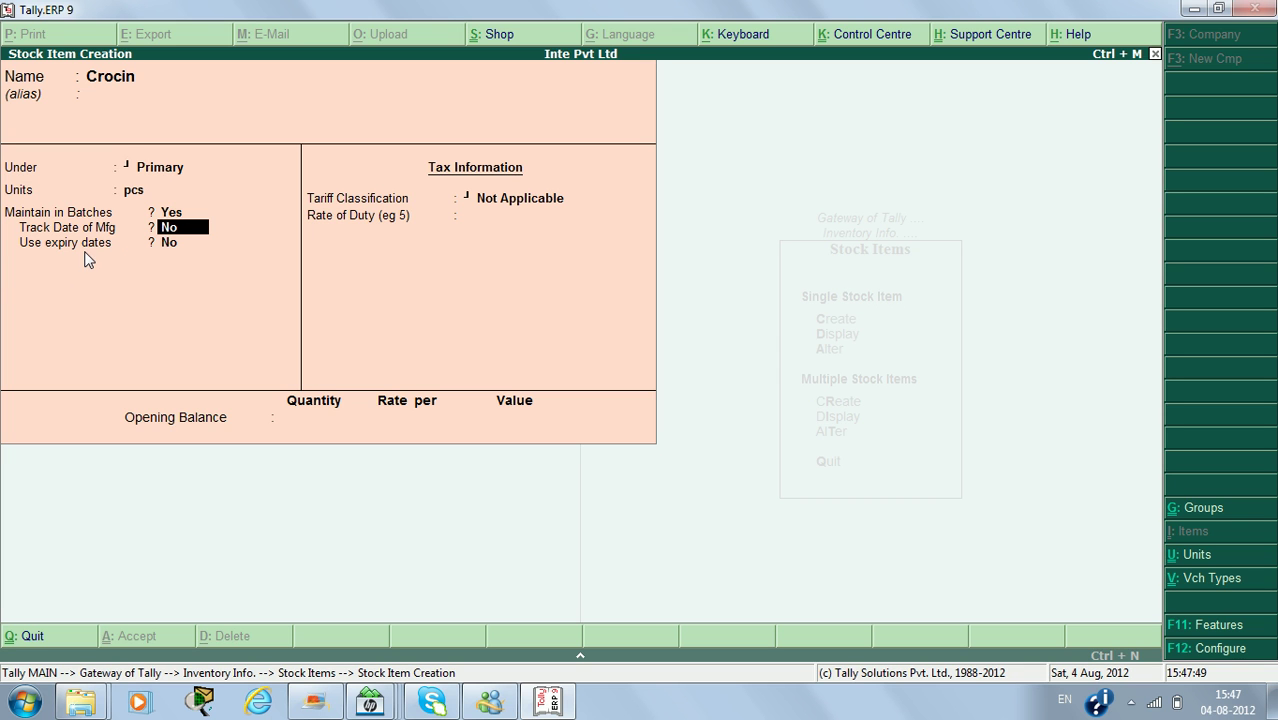
text(y)
key(Return)
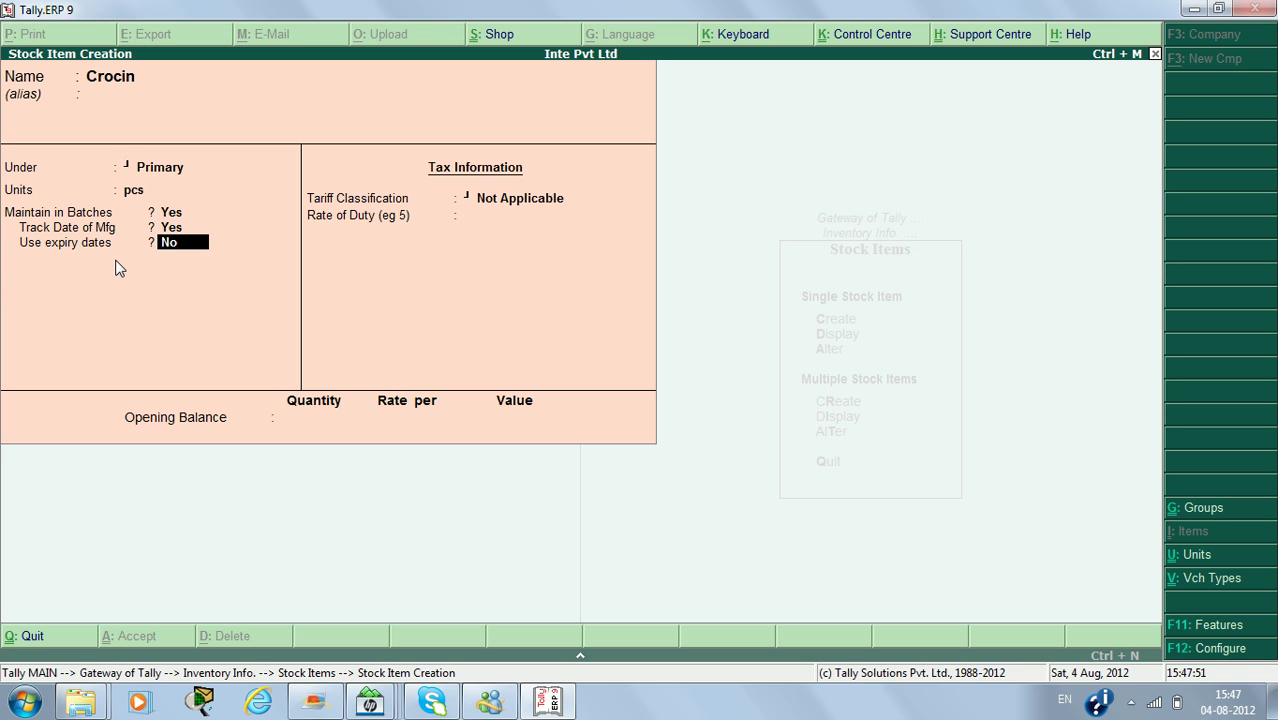
text(y)
key(Return)
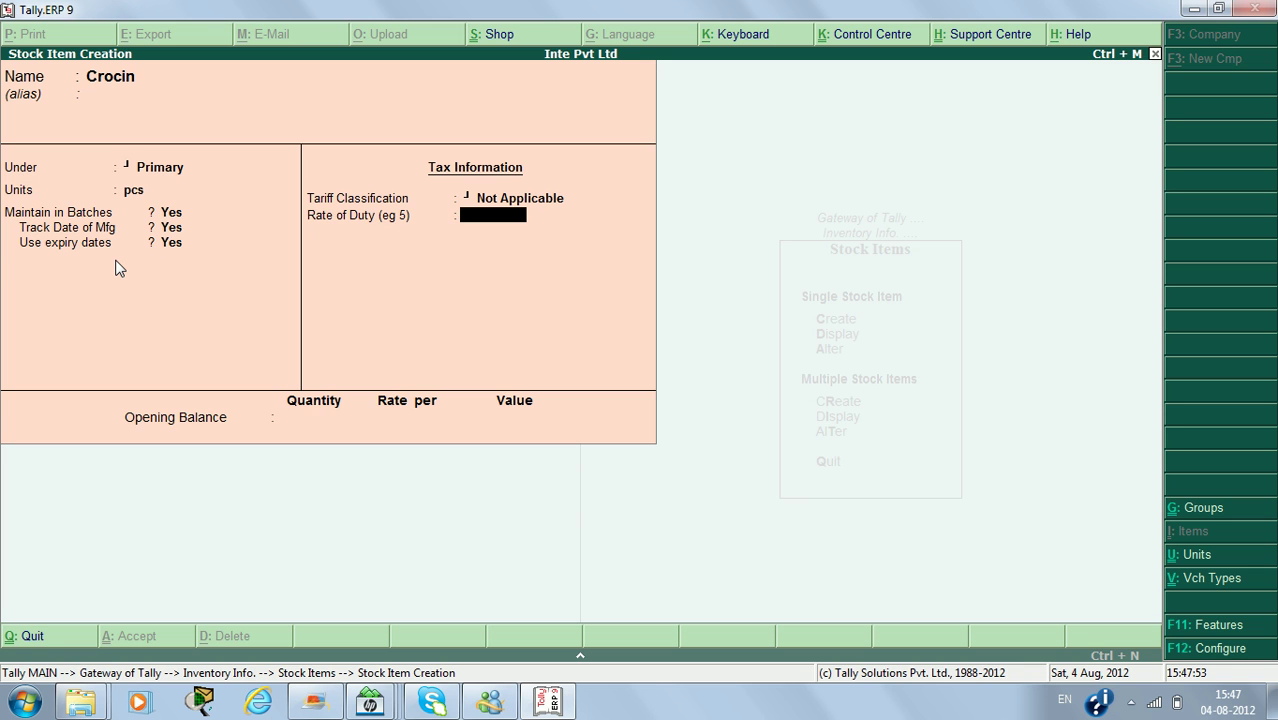
Step: Skip the rate of duty and set Crocin's opening balance quantity to 20 pcs
key(Return)
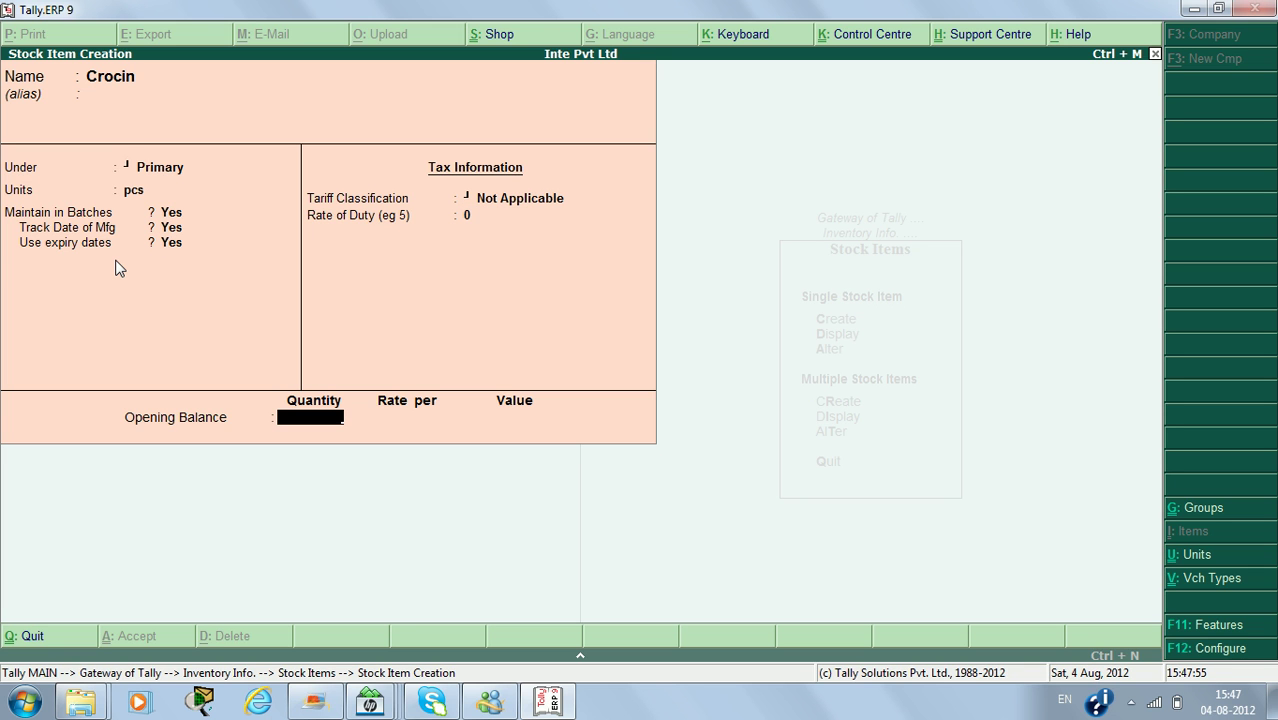
text(20)
key(Return)
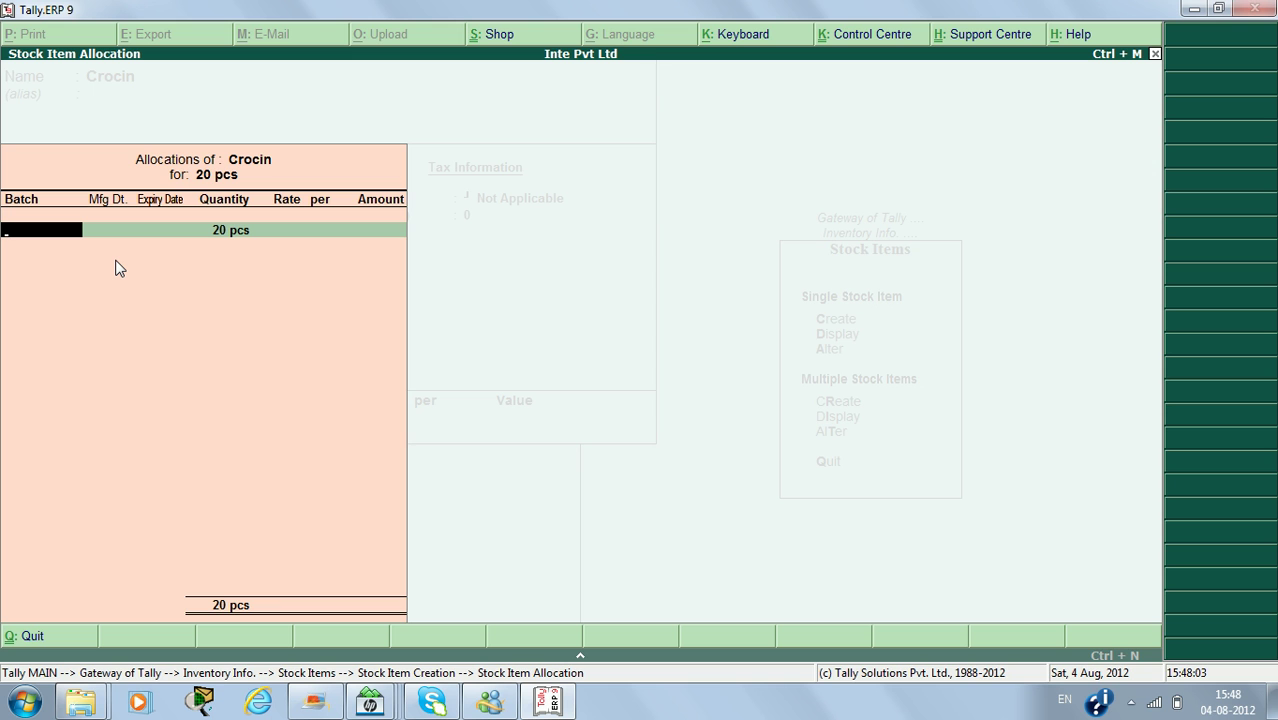
Step: Allocate batch Asdf-123 with manufacturing date 1/4/11, expiry date 1/4/14, quantity 12 pcs and rate 30
text(Asdf-123)
key(Return)
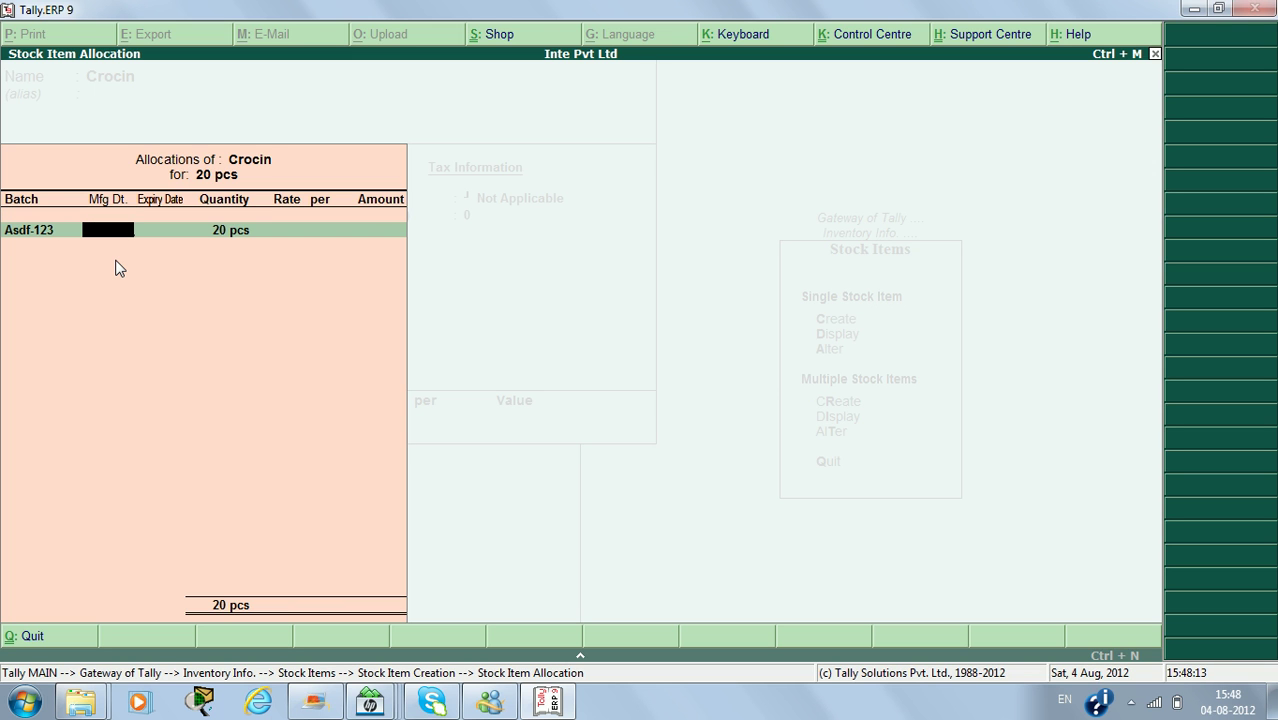
text(1/4/11)
key(Return)
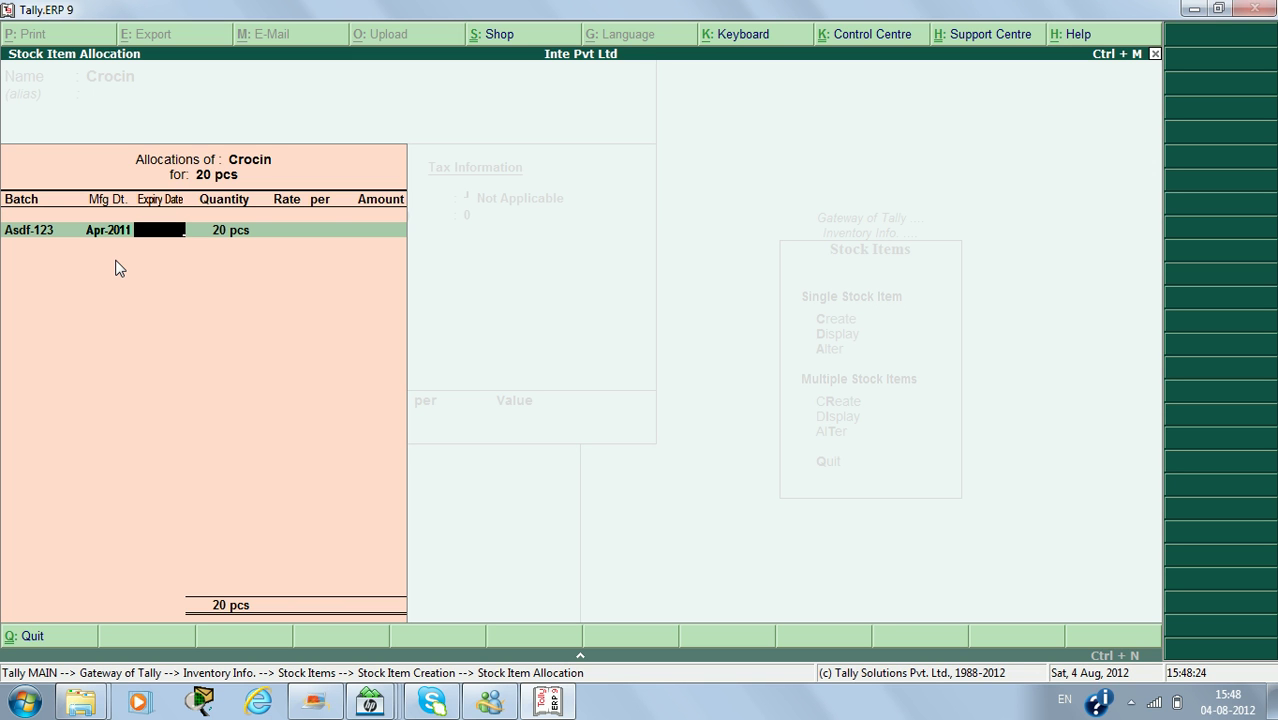
text(1/4/14)
key(Return)
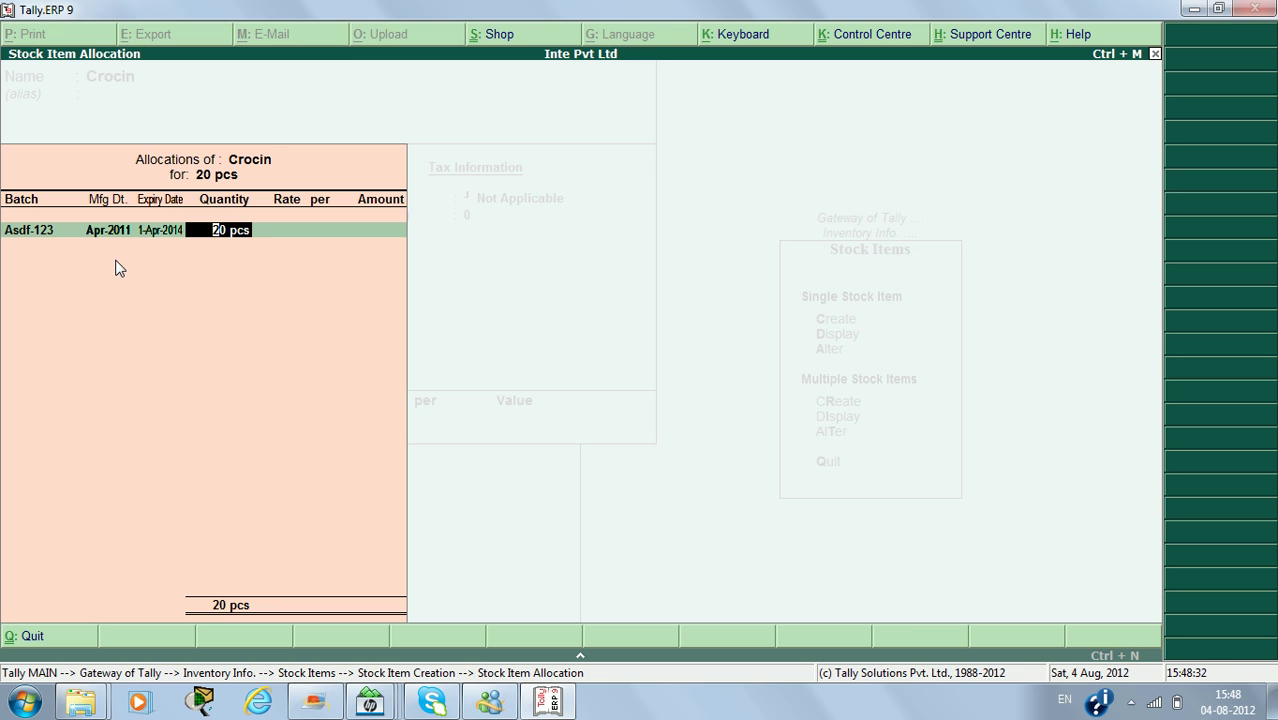
text(12)
key(Return)
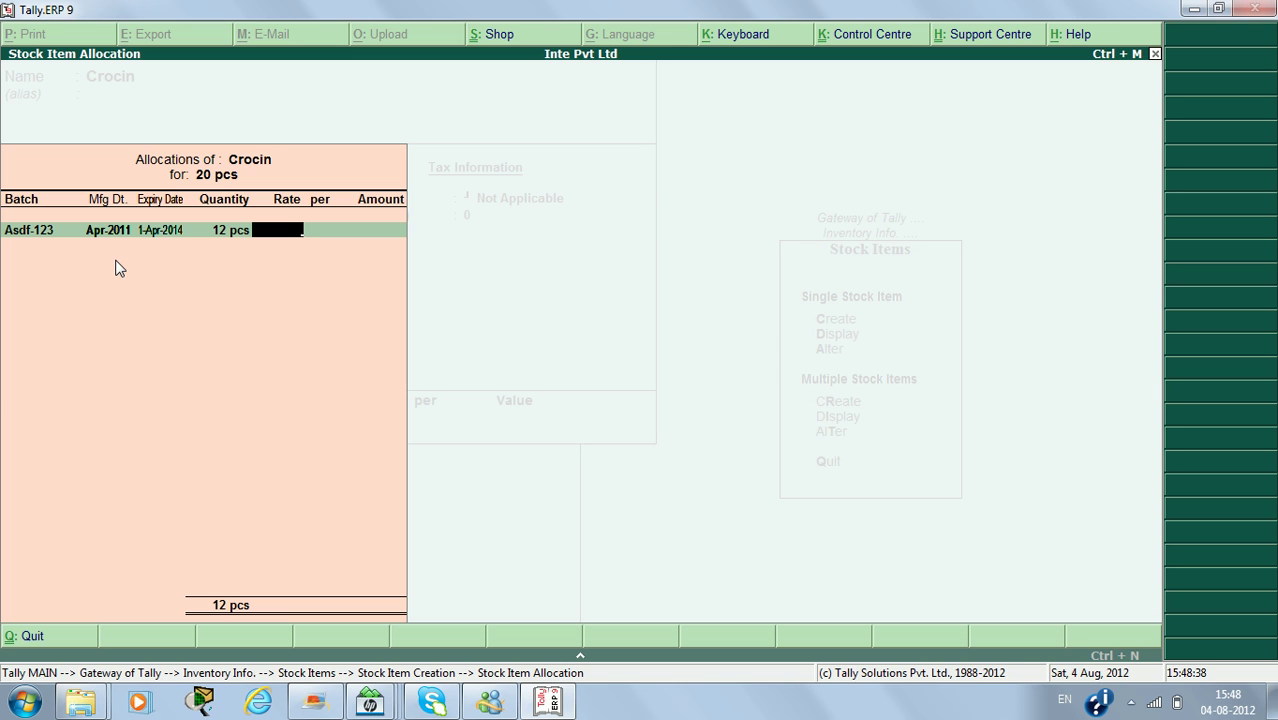
text(30)
key(Return)
key(Return)
key(Return)
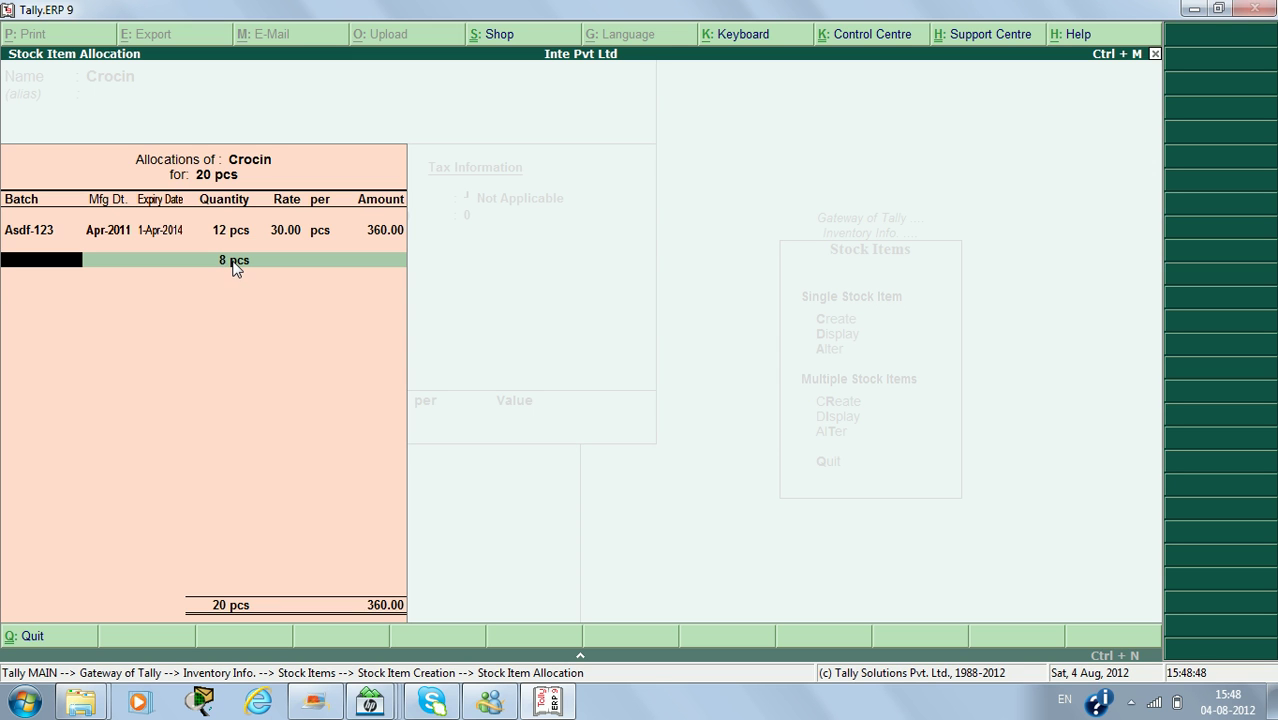
Step: Allocate the remaining 8 pcs to batch Asdf-124, manufactured 1/7/11, expiring 1/7/14, at rate 30, and save the stock item
text(Asdf-124)
key(Return)
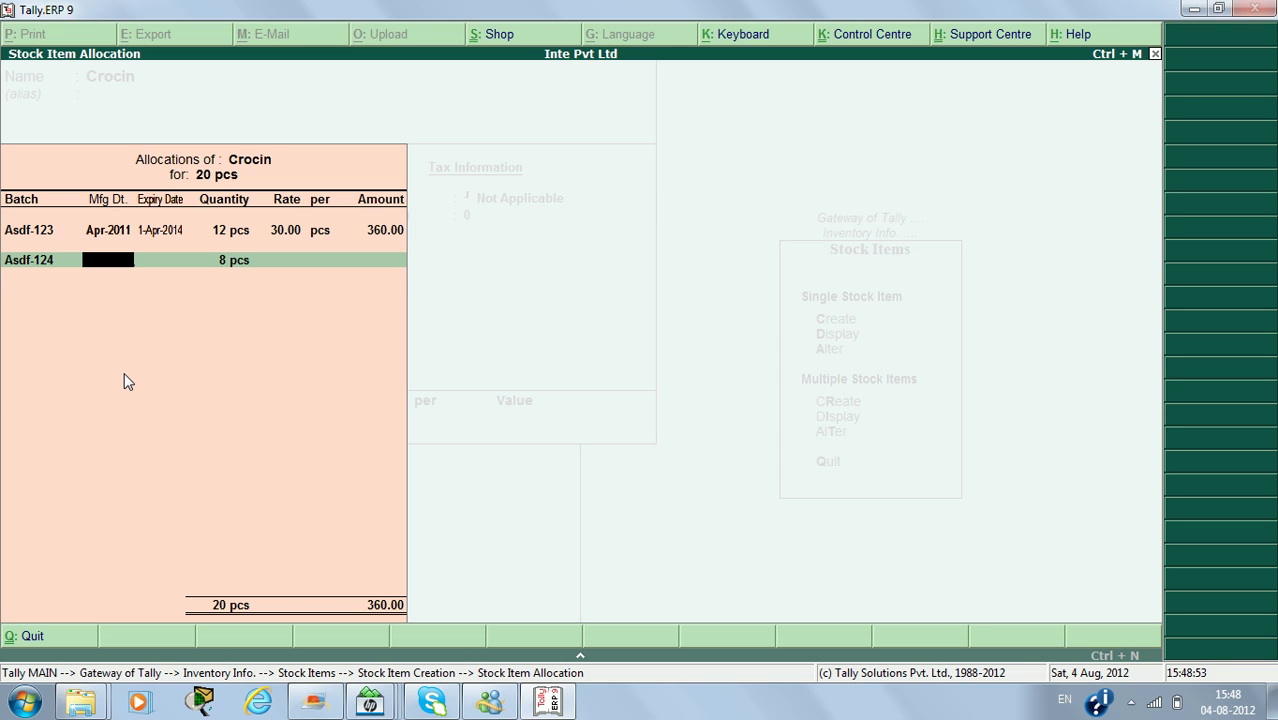
text(1/7/11)
key(Return)
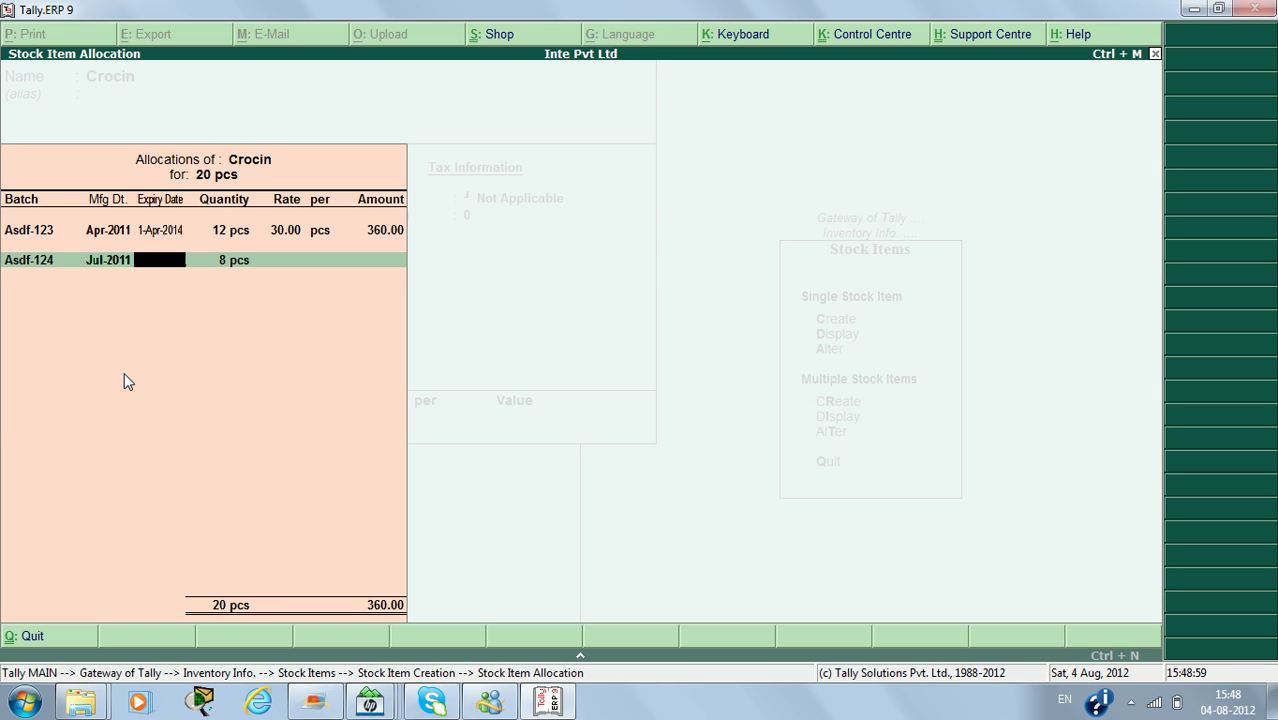
text(1/7/14)
key(Return)
key(Return)
text(30)
key(Return)
key(Return)
key(Return)
key(Return)
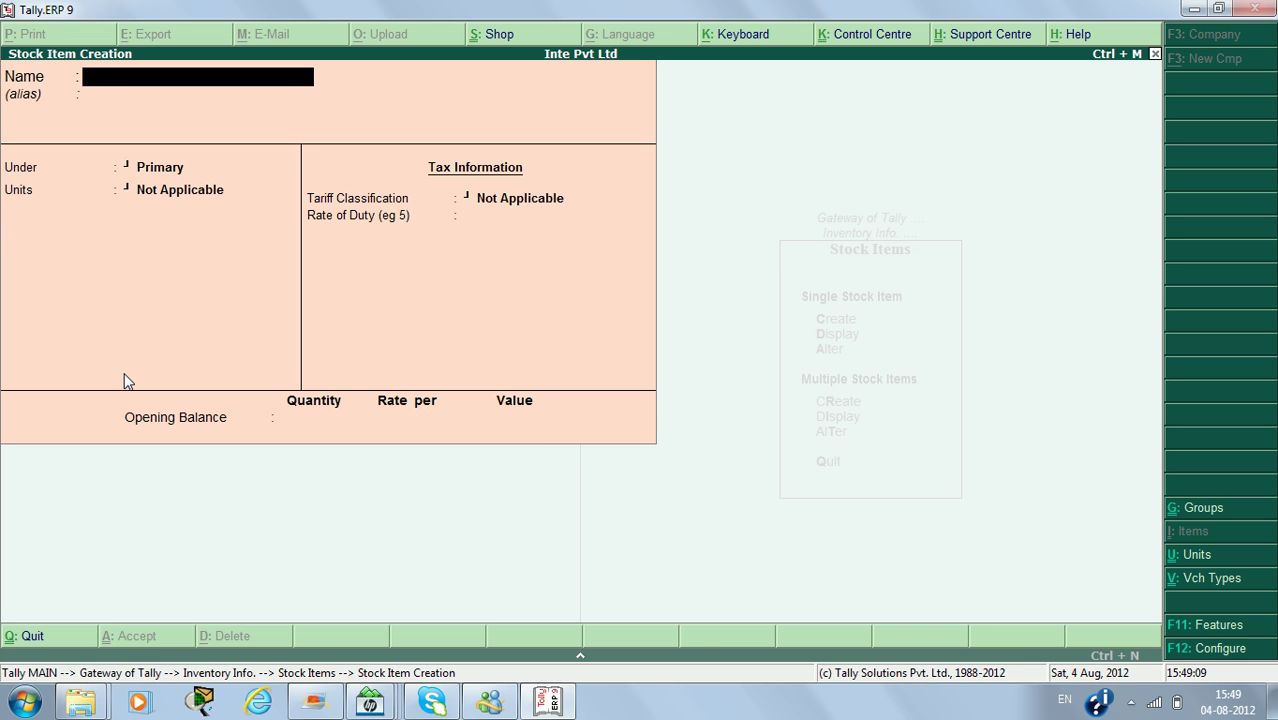
Step: Leave stock item creation and open the Stock Summary report in its detailed, batch-level view
key(Escape)
key(Escape)
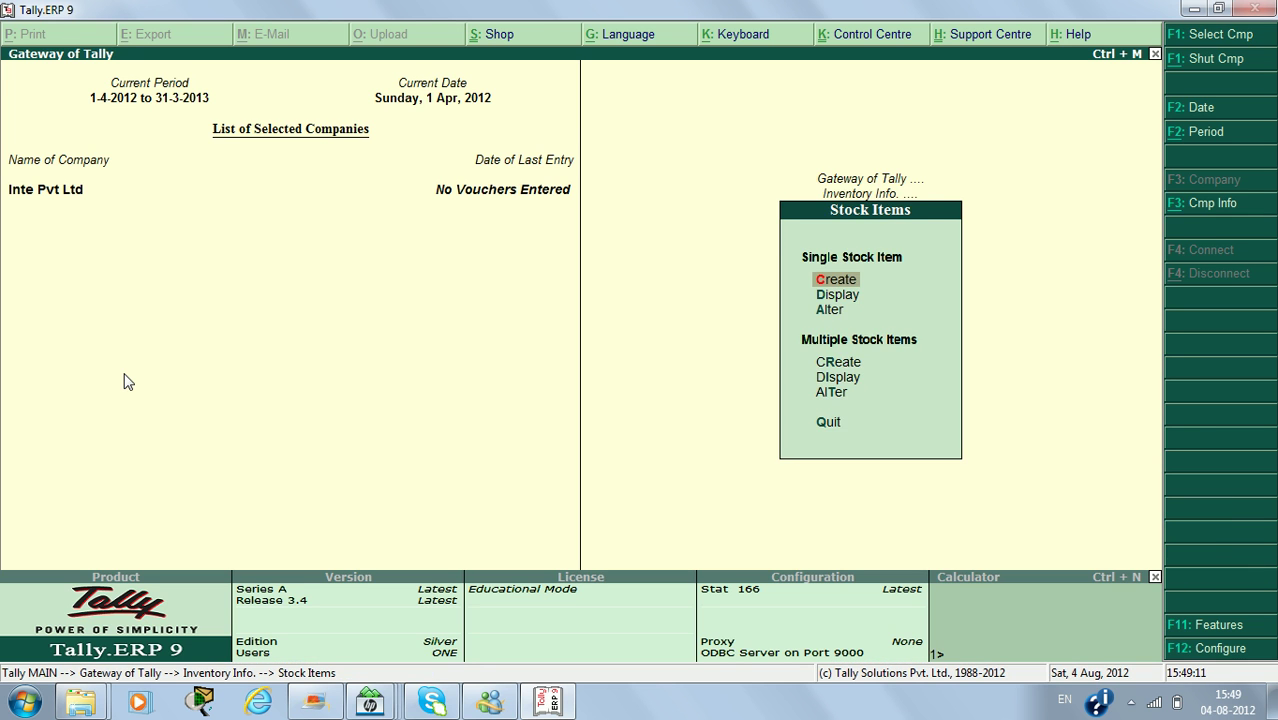
key(Escape)
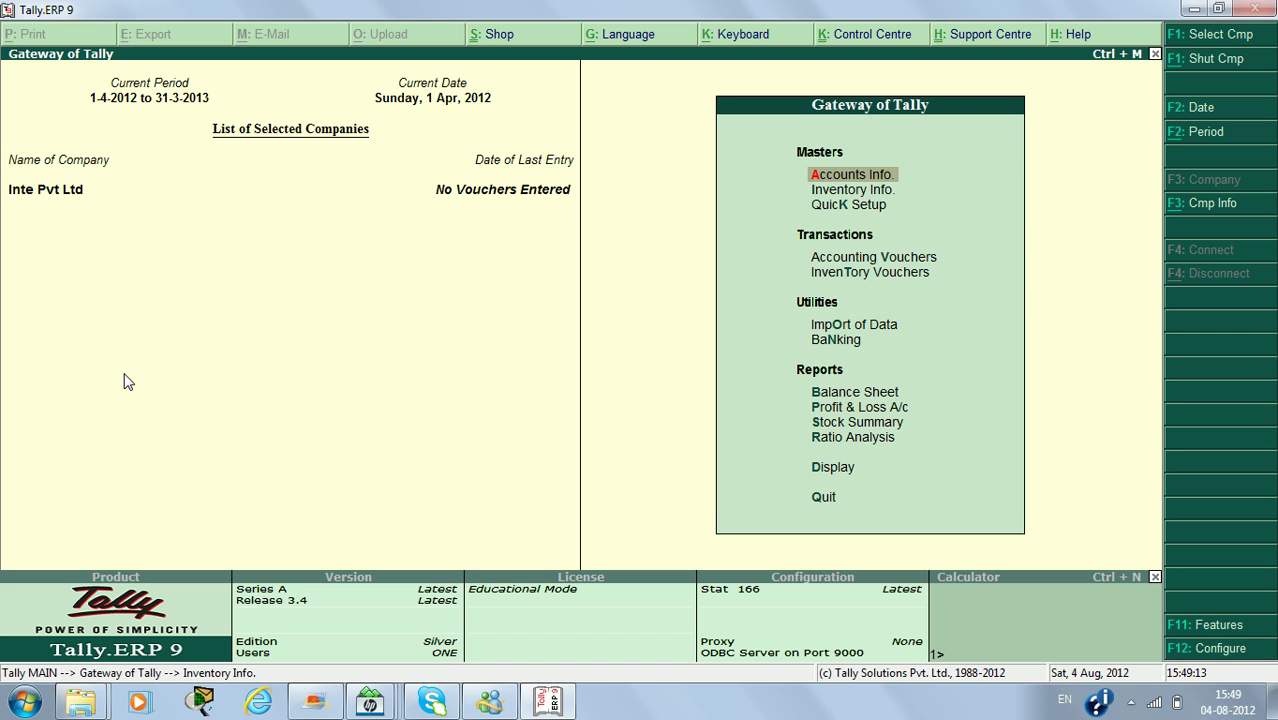
key(Down)
key(Down)
key(Down)
key(Down)
key(Down)
key(Down)
key(Down)
key(Down)
key(Down)
key(Return)
key(alt+F1)
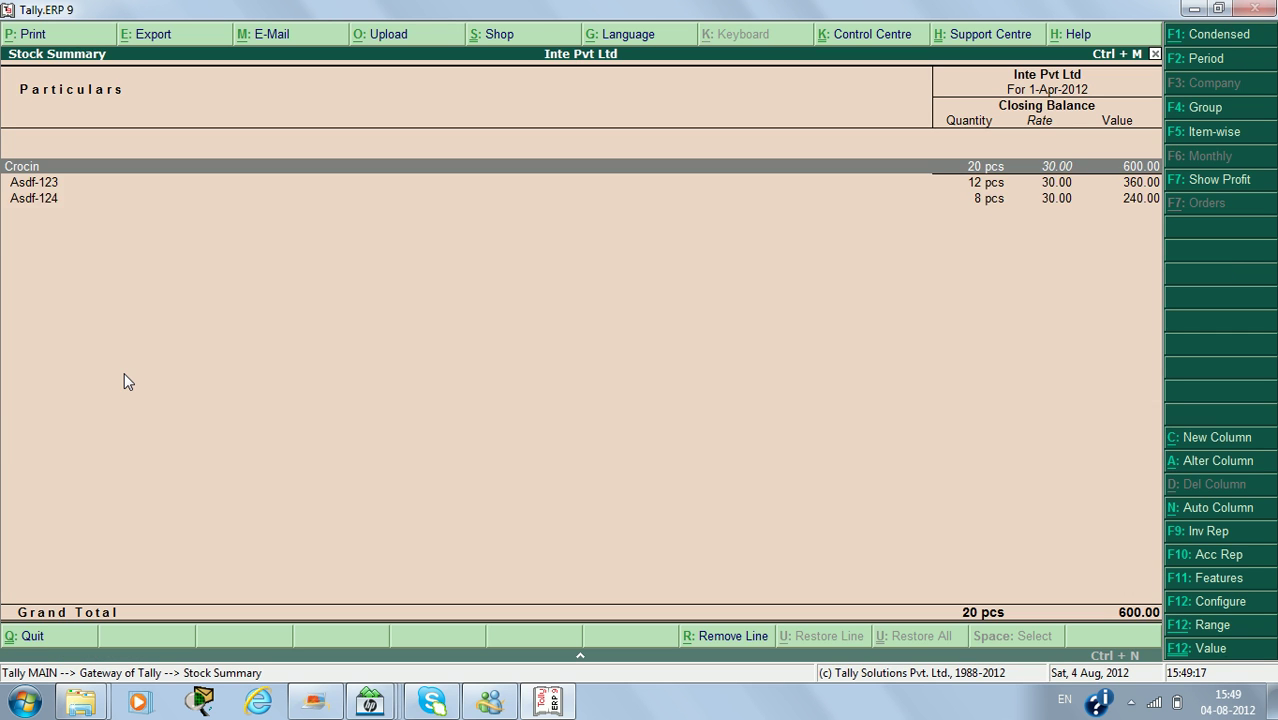
Step: Examine the closing balances of Crocin's batches Asdf-123 and Asdf-124, and close the report
key(Down)
key(Down)
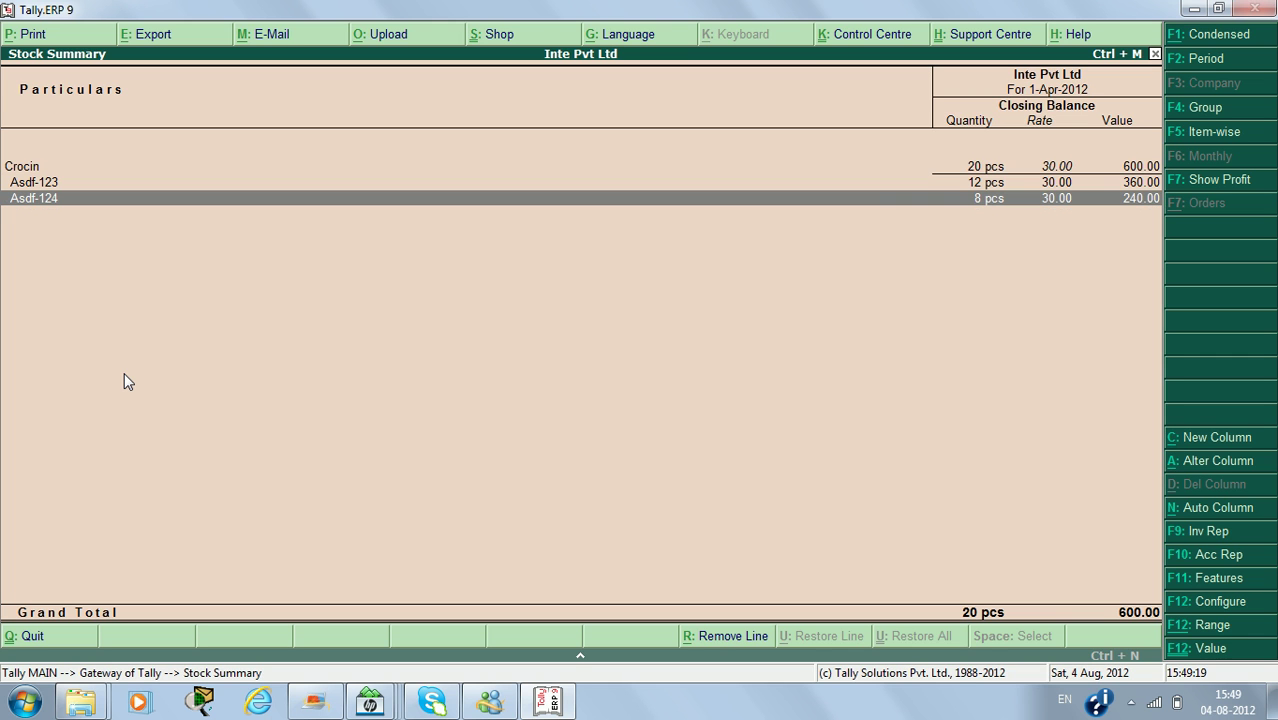
key(Up)
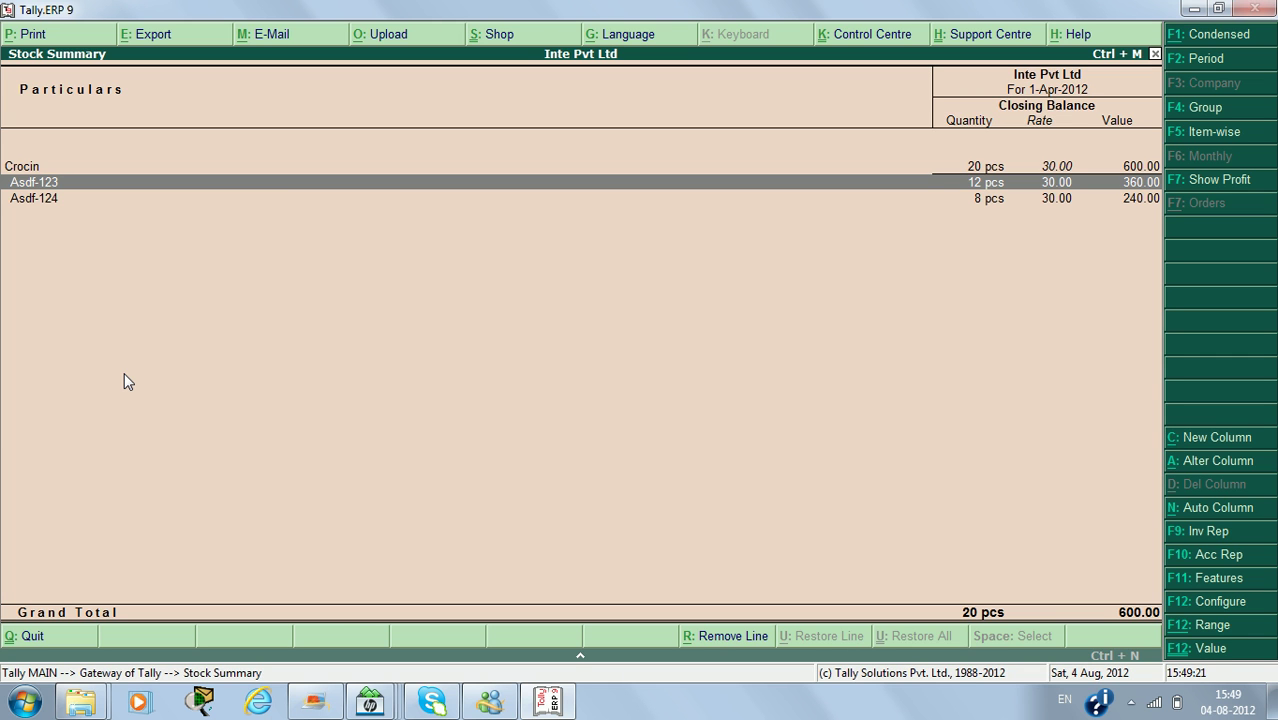
key(Down)
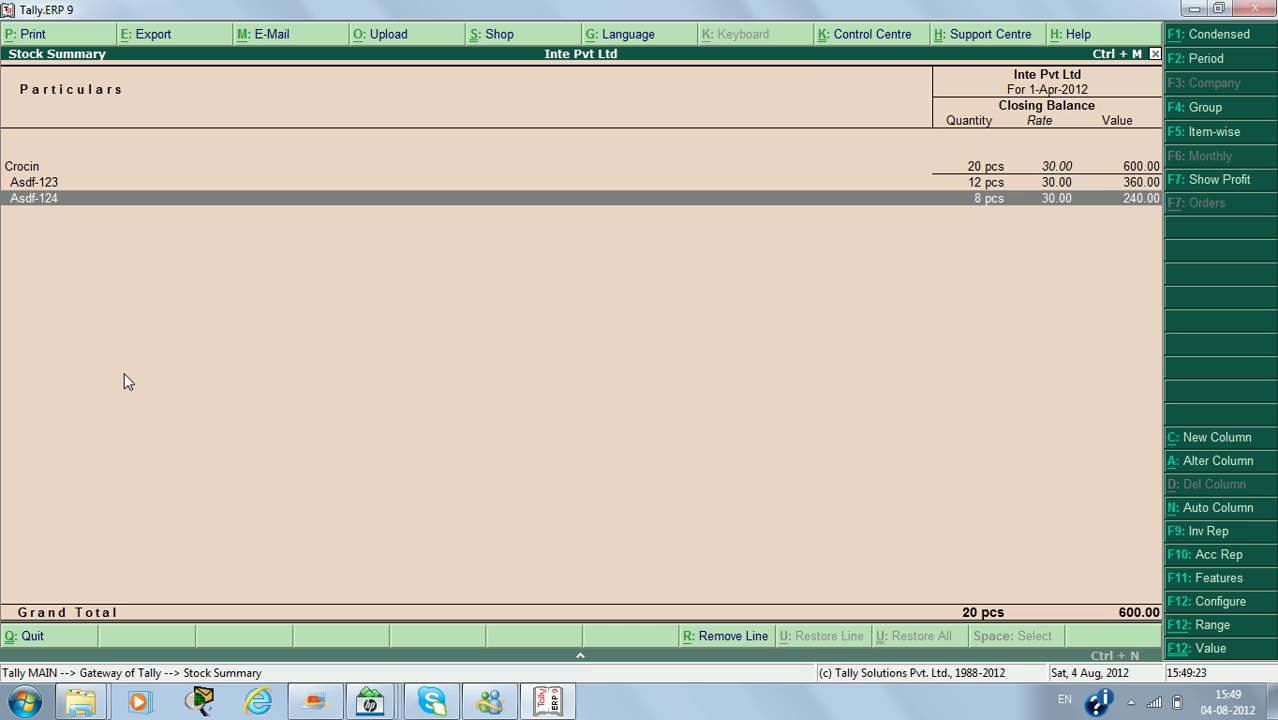
key(Escape)
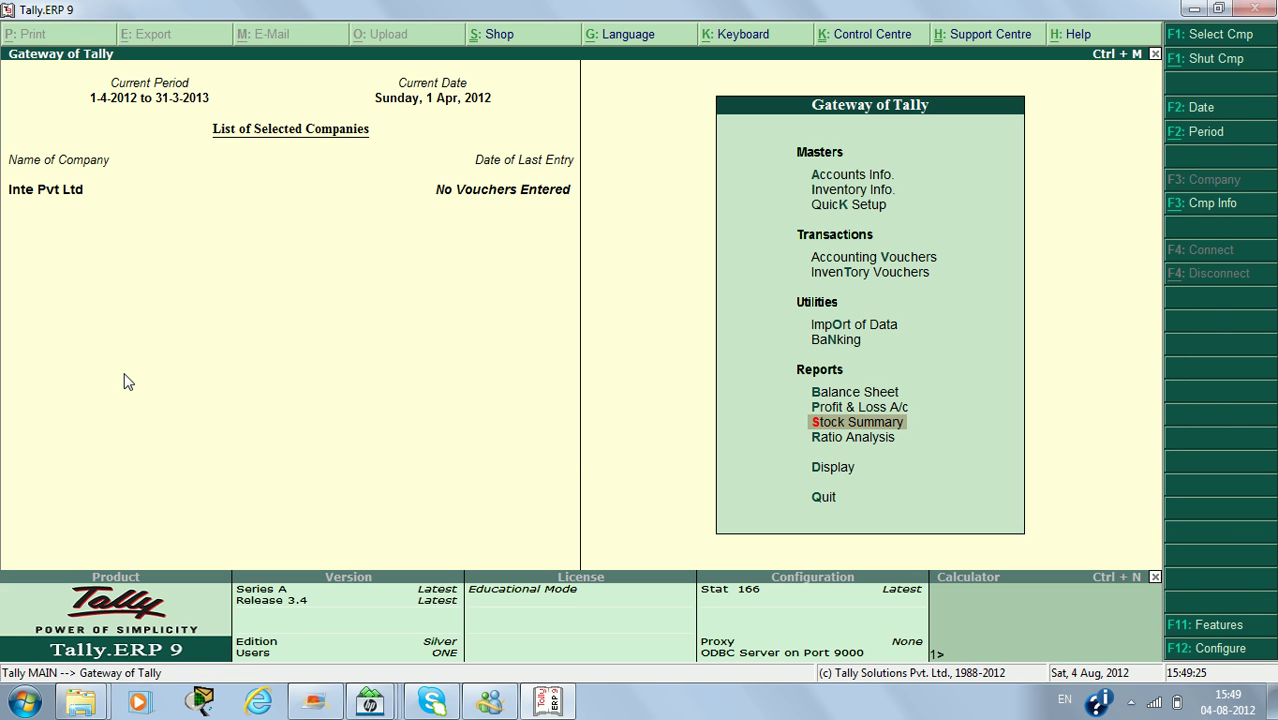
Step: Start a new purchase voucher under Accounting Vouchers and leave its supplier invoice number blank
key(Down)
key(Up)
key(Up)
key(Up)
key(Up)
key(Up)
key(Up)
key(Up)
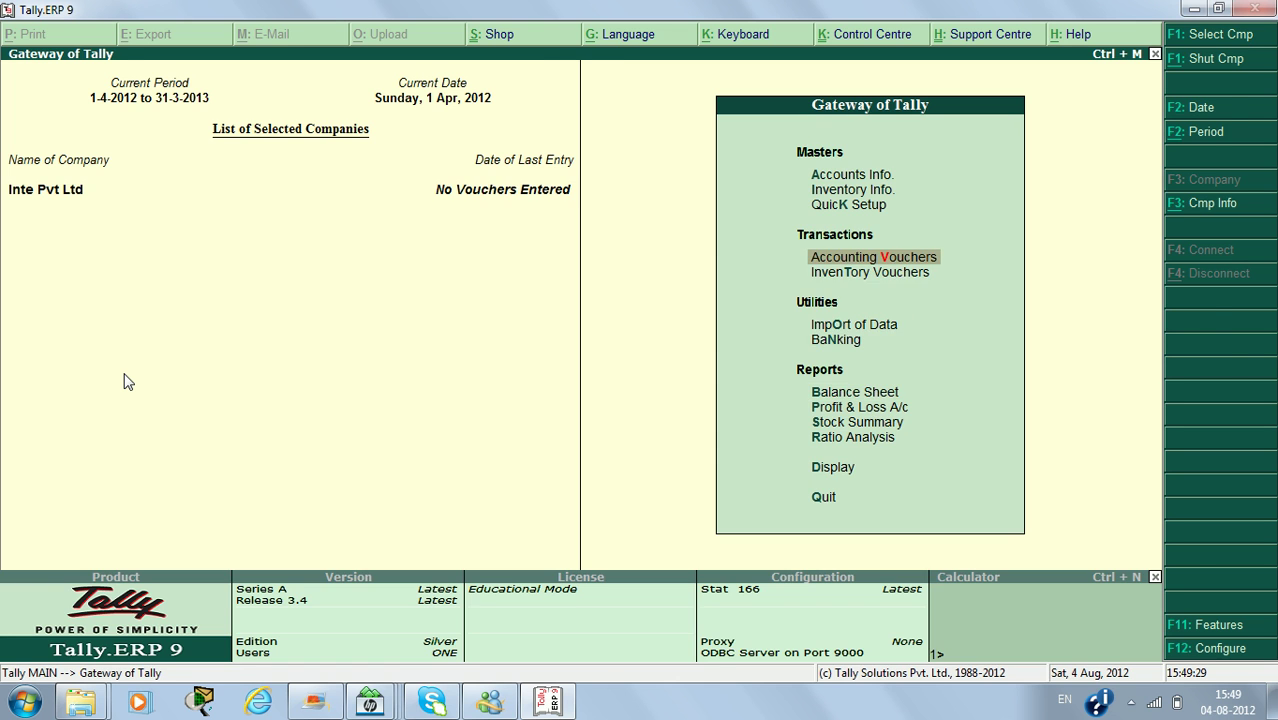
key(Return)
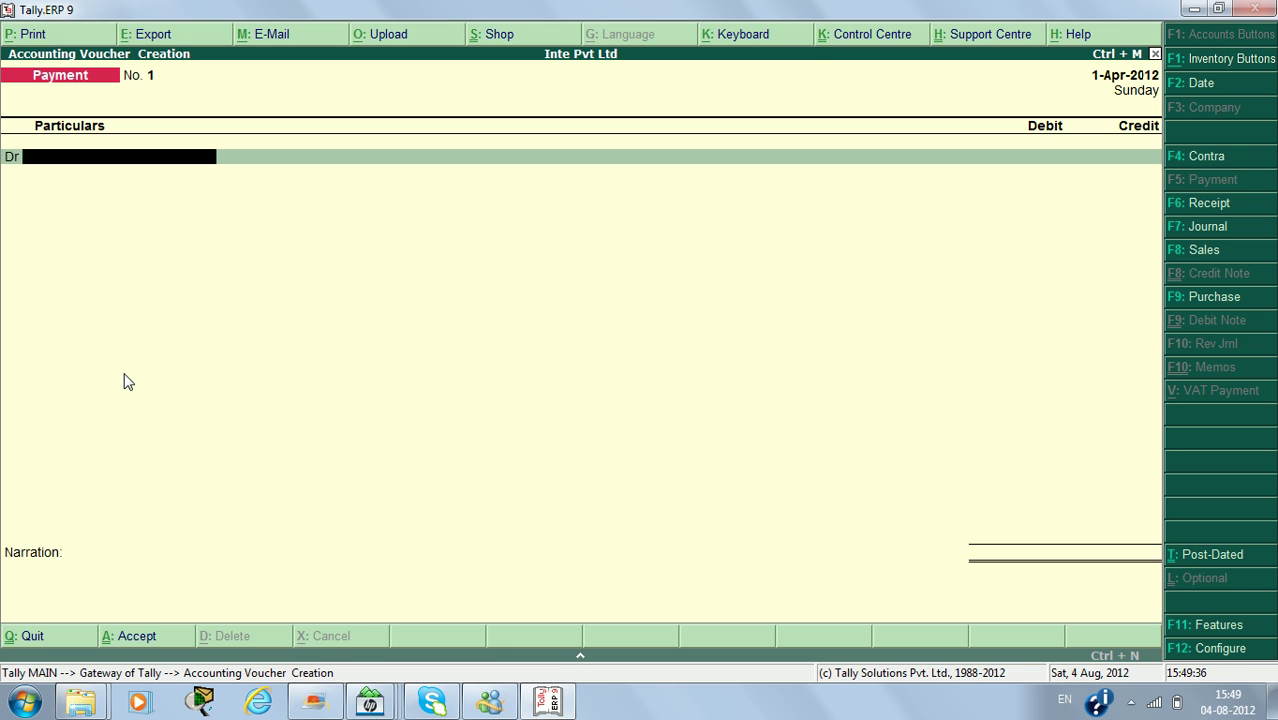
key(F9)
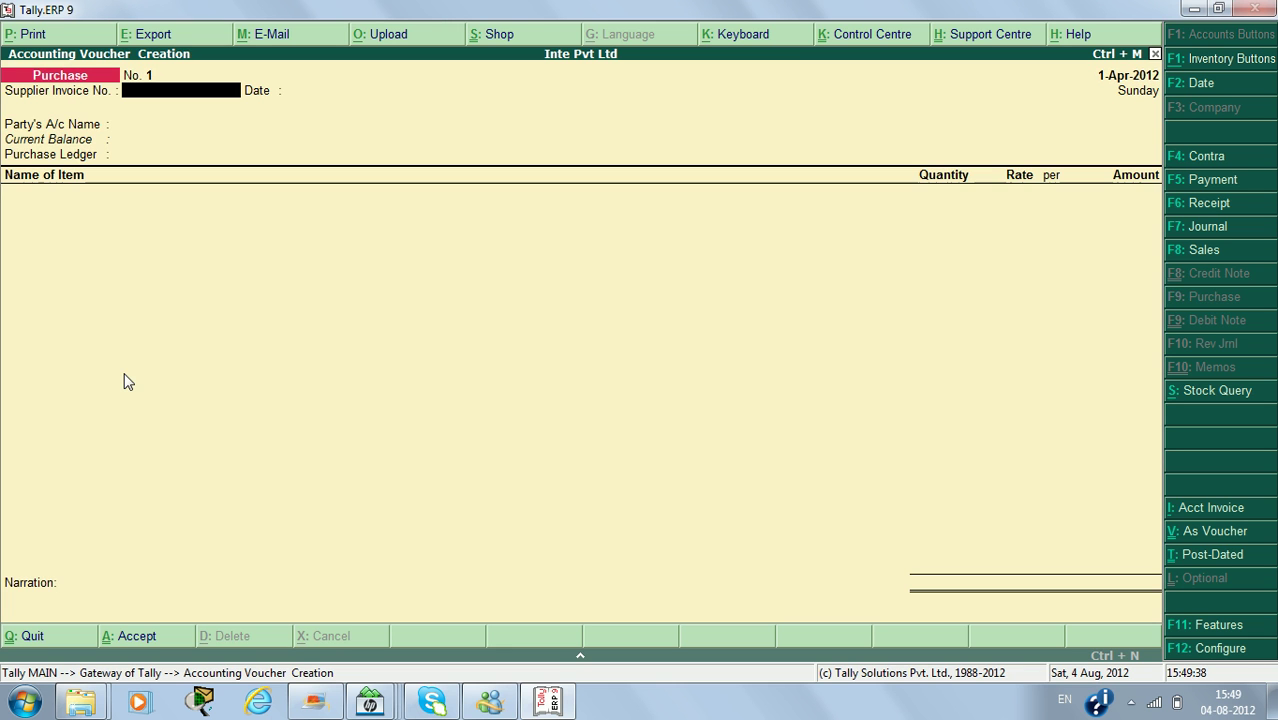
key(Return)
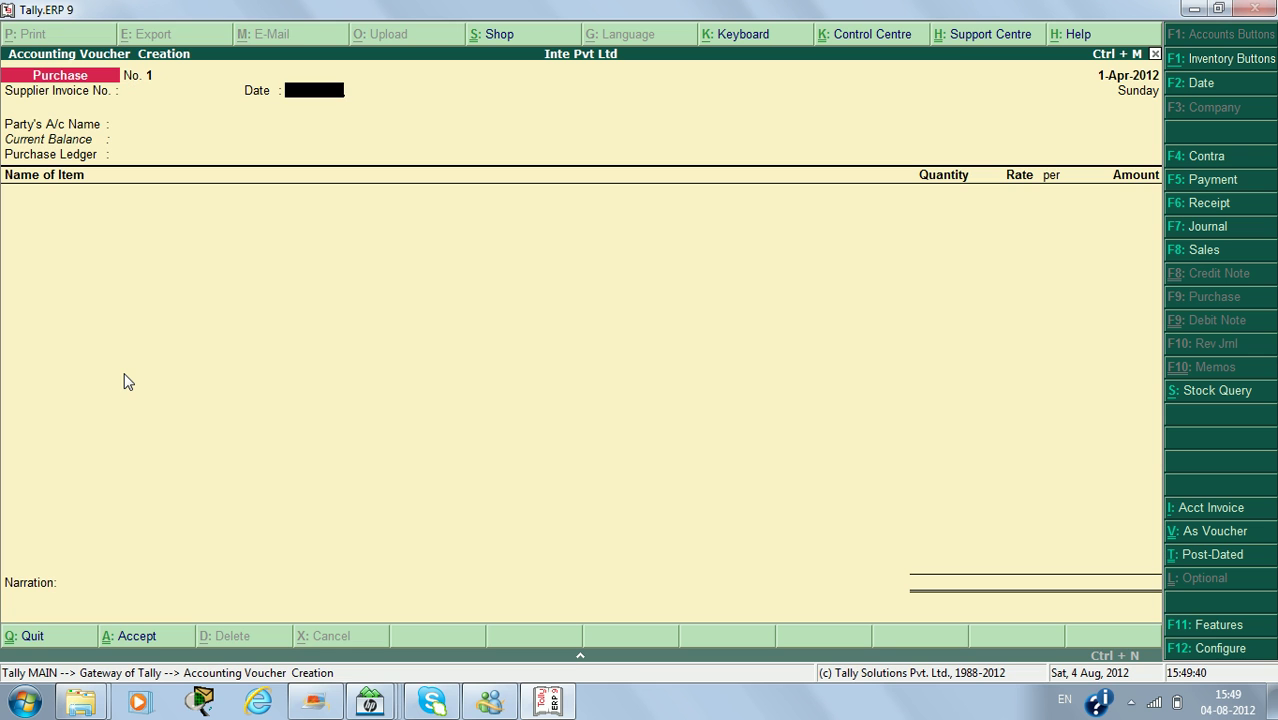
Step: Leave the supplier invoice date blank, choose Cash as the purchase voucher's party account, and accept the supplier's details
key(Return)
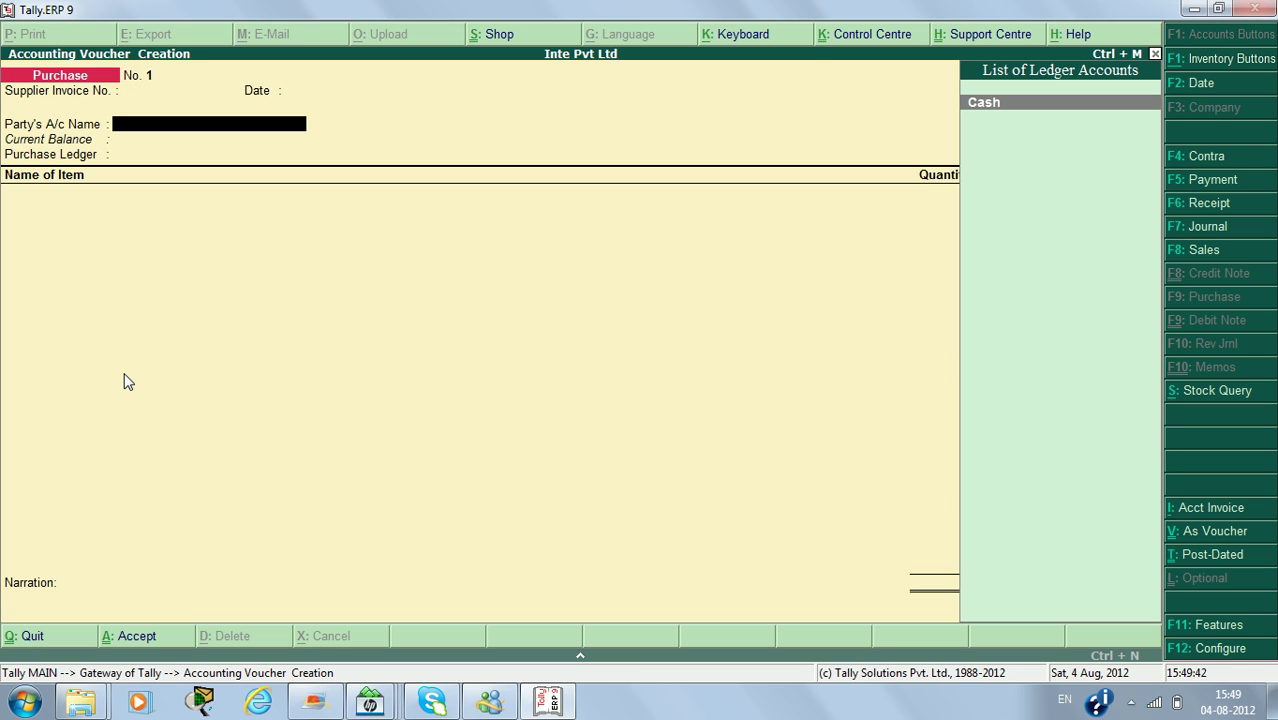
key(Return)
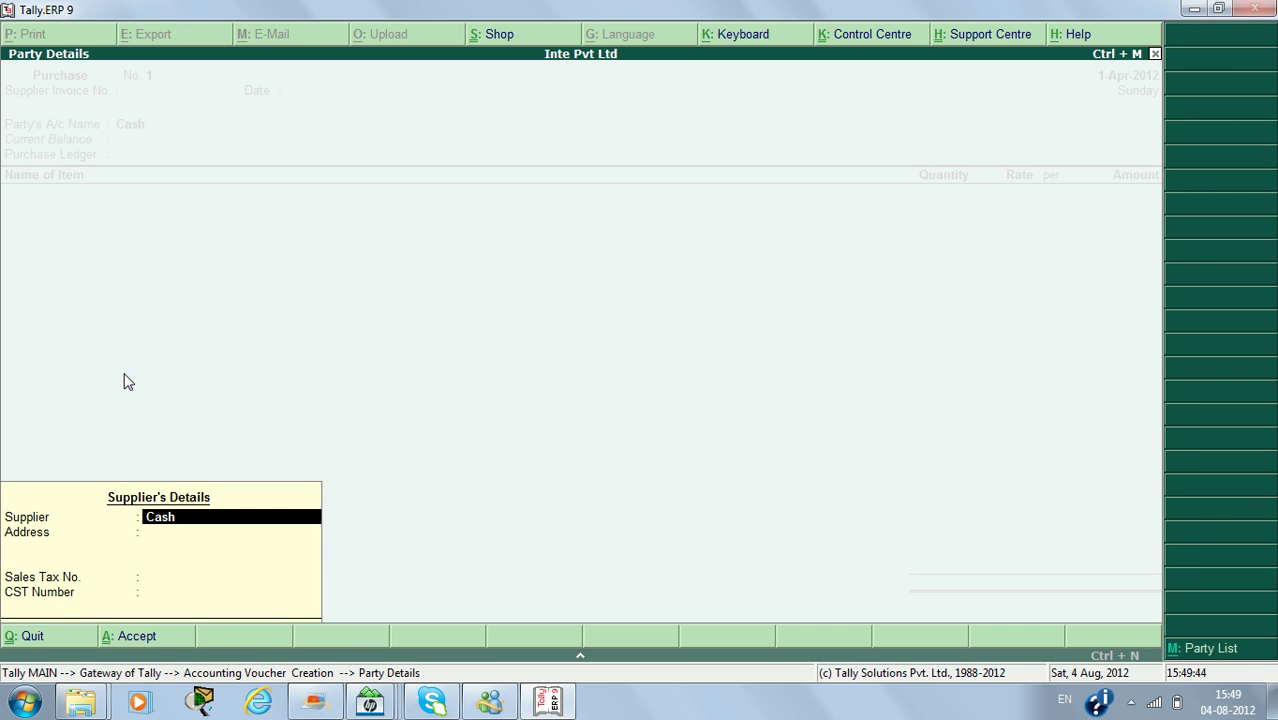
key(ctrl+a)
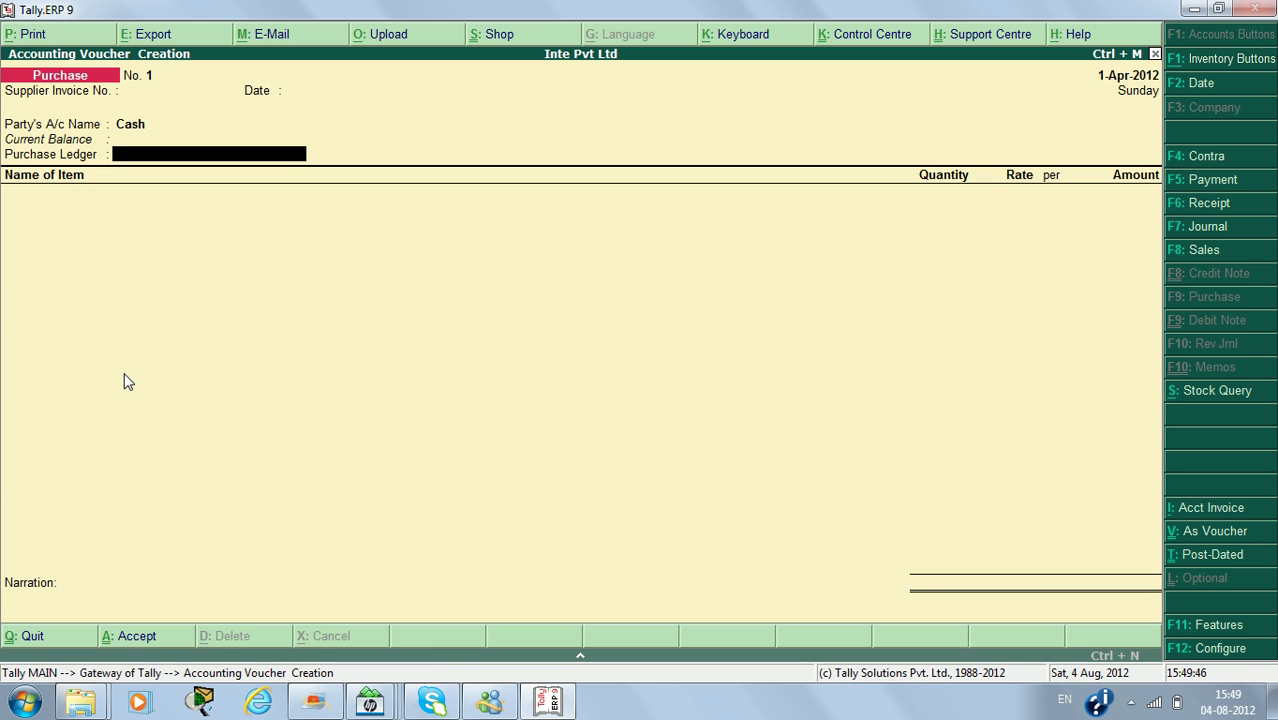
Step: Start a new ledger from the voucher's purchase ledger field, name it Purchase and leave its alias blank
key(alt+c)
text(P)
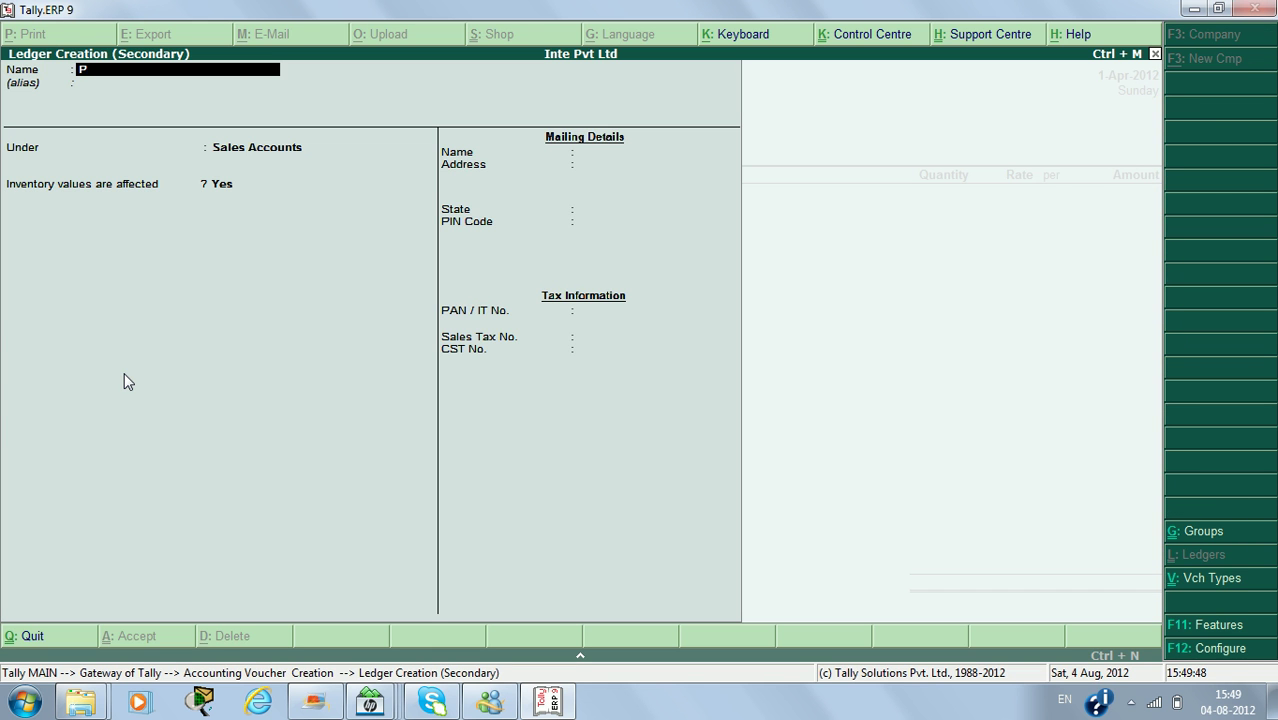
text(urchase)
key(Return)
key(Return)
Step: Place the Purchase ledger under the Purchase Accounts group and save it
text(P)
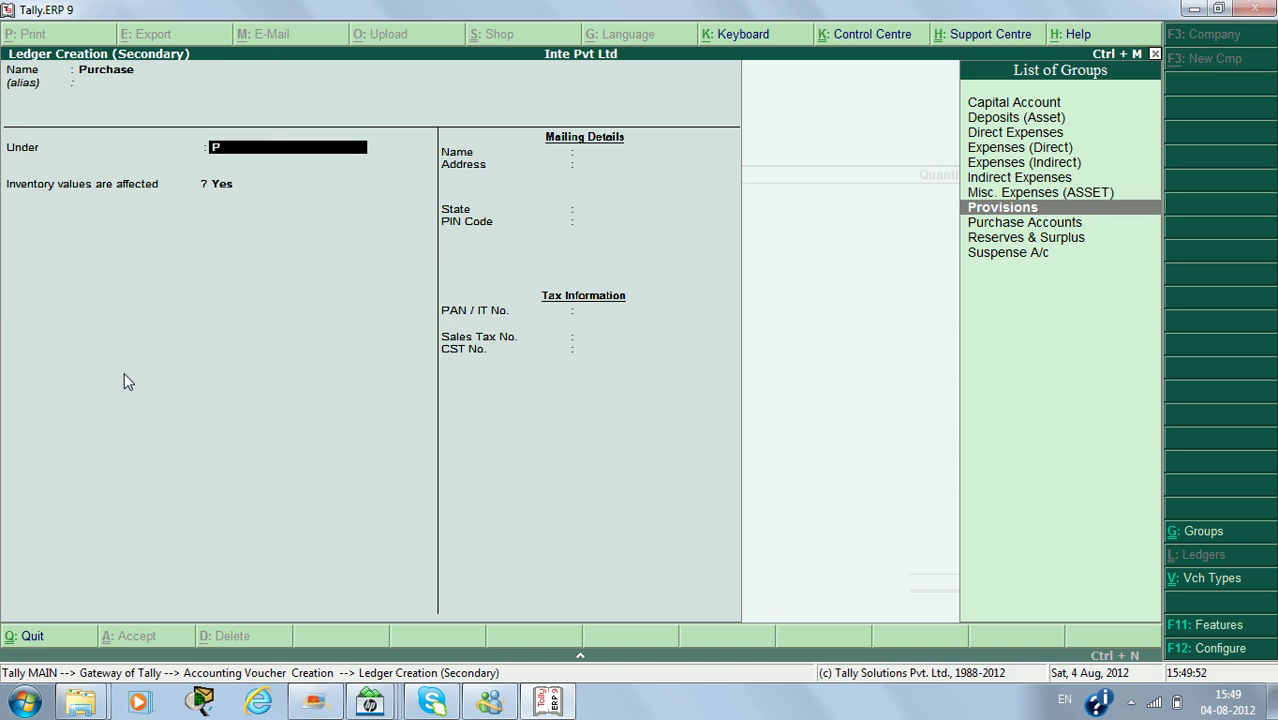
key(Down)
key(Down)
key(Return)
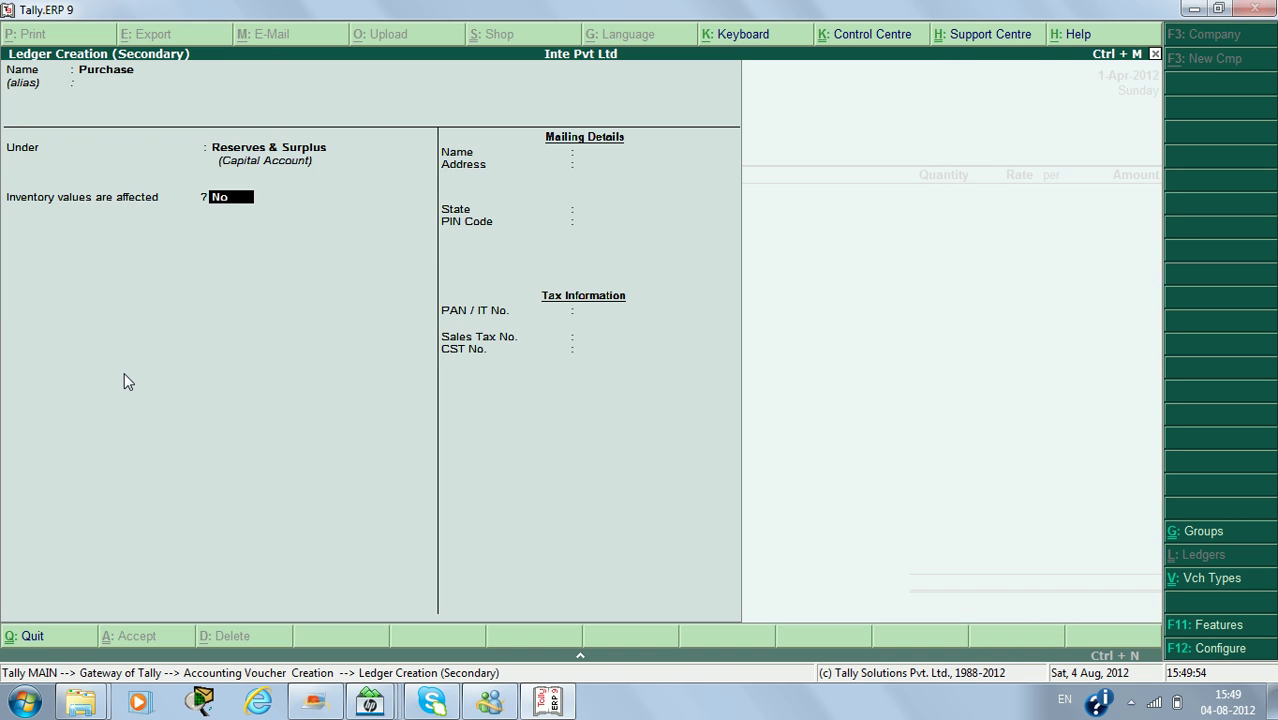
key(BackSpace)
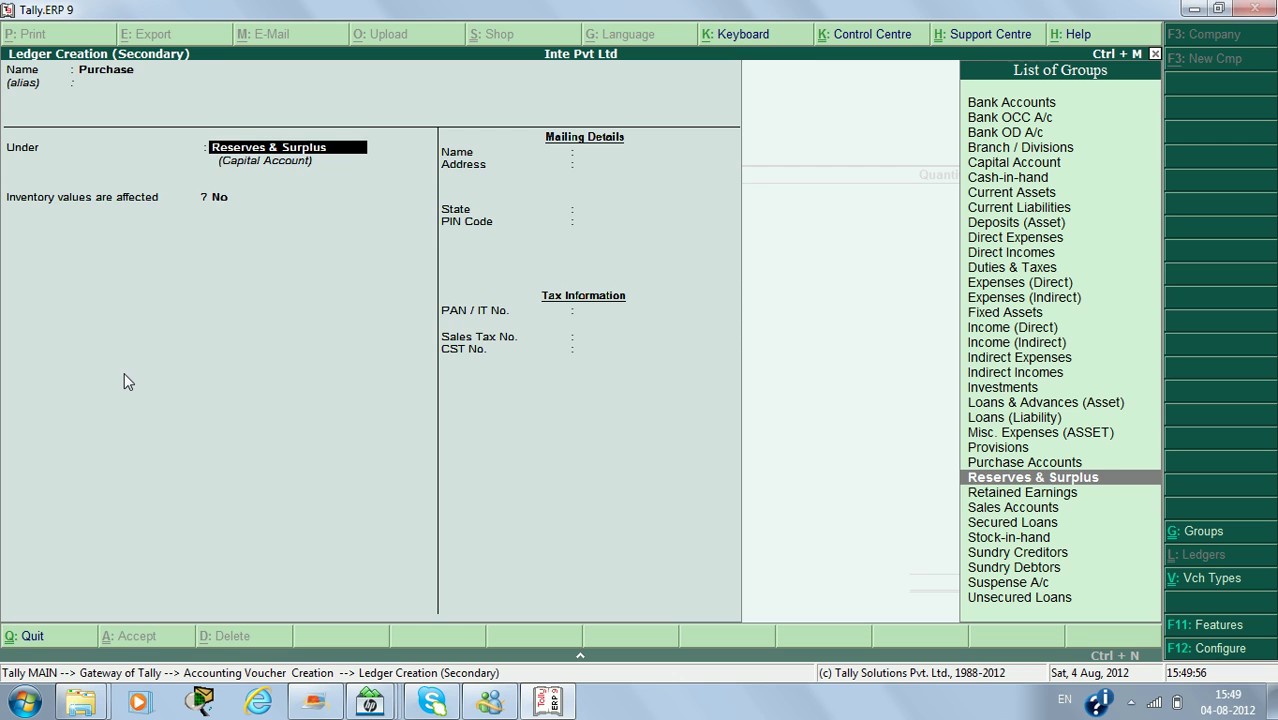
key(Up)
key(Return)
key(Return)
key(ctrl+a)
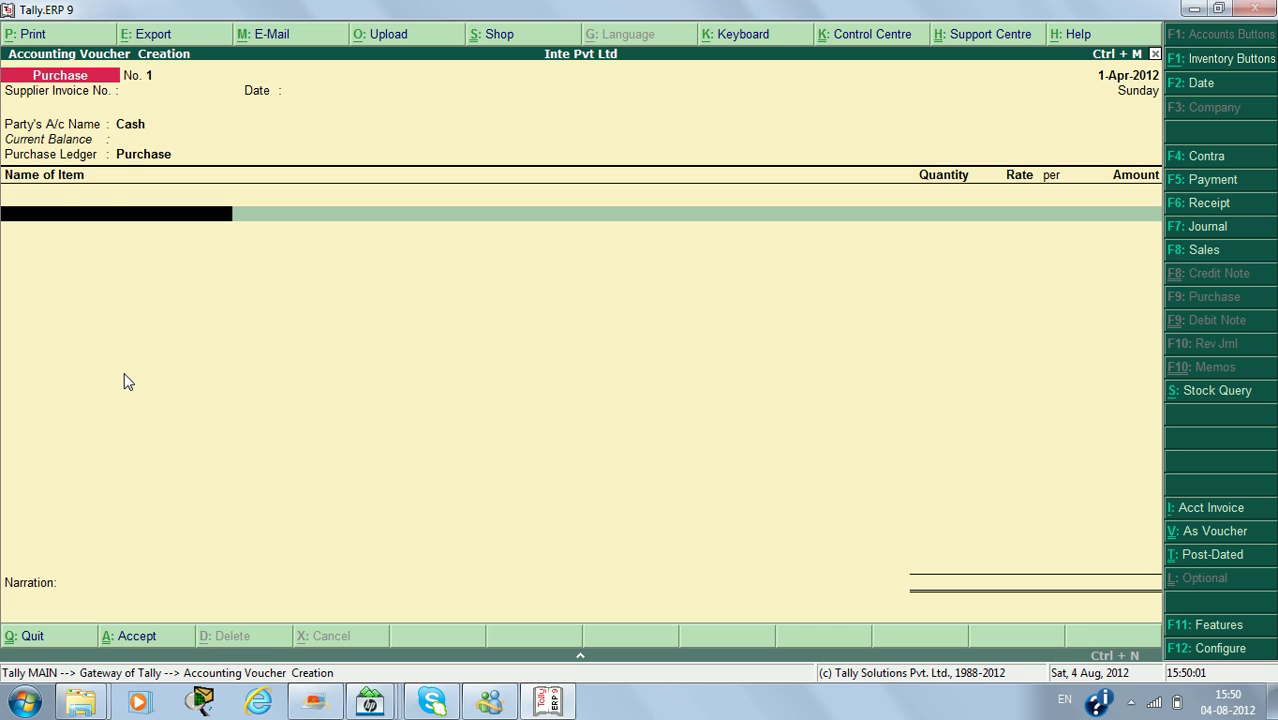
Step: Add the item Crocin to the purchase voucher and allocate it to a new batch numbered Asgh-456
text(C)
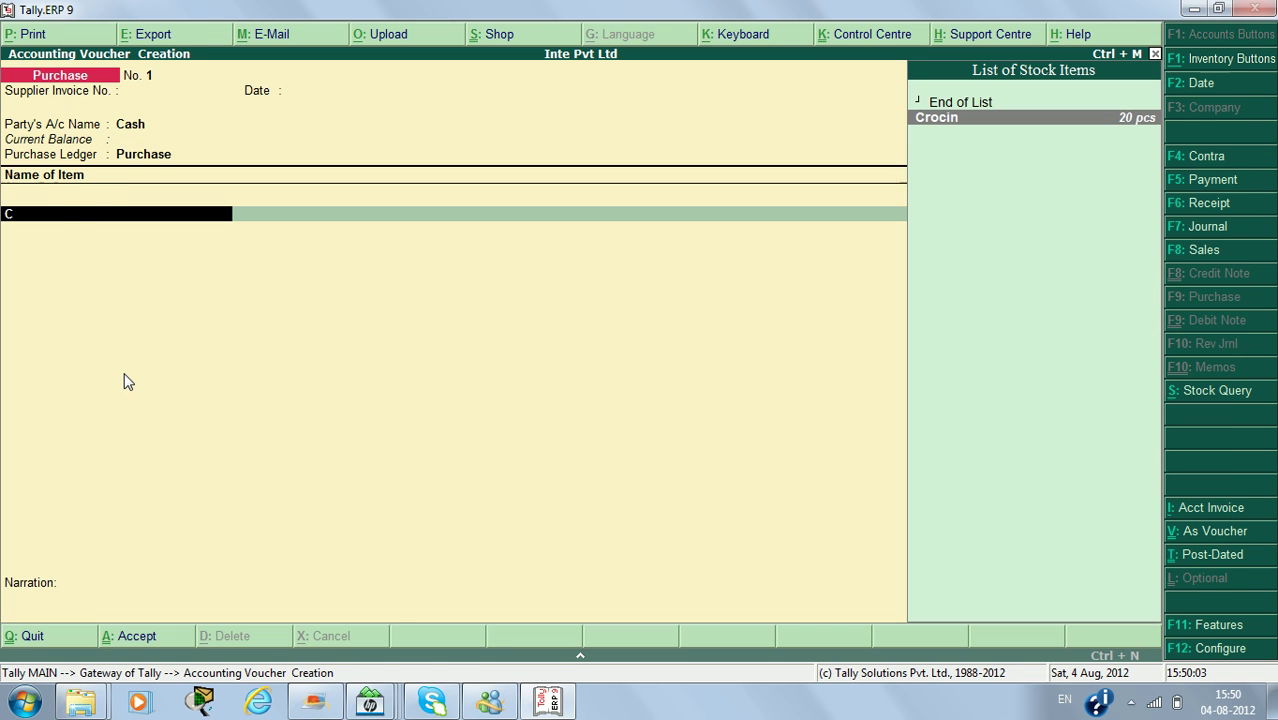
key(Return)
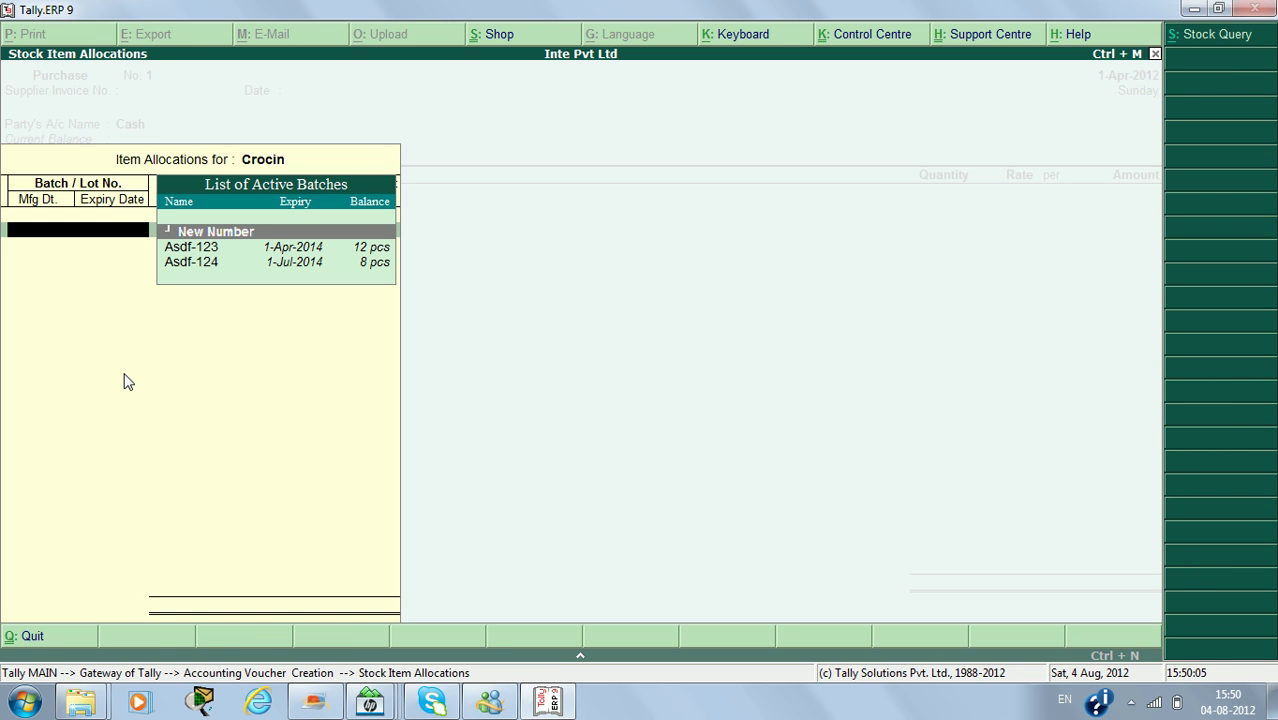
key(Return)
text(Asd)
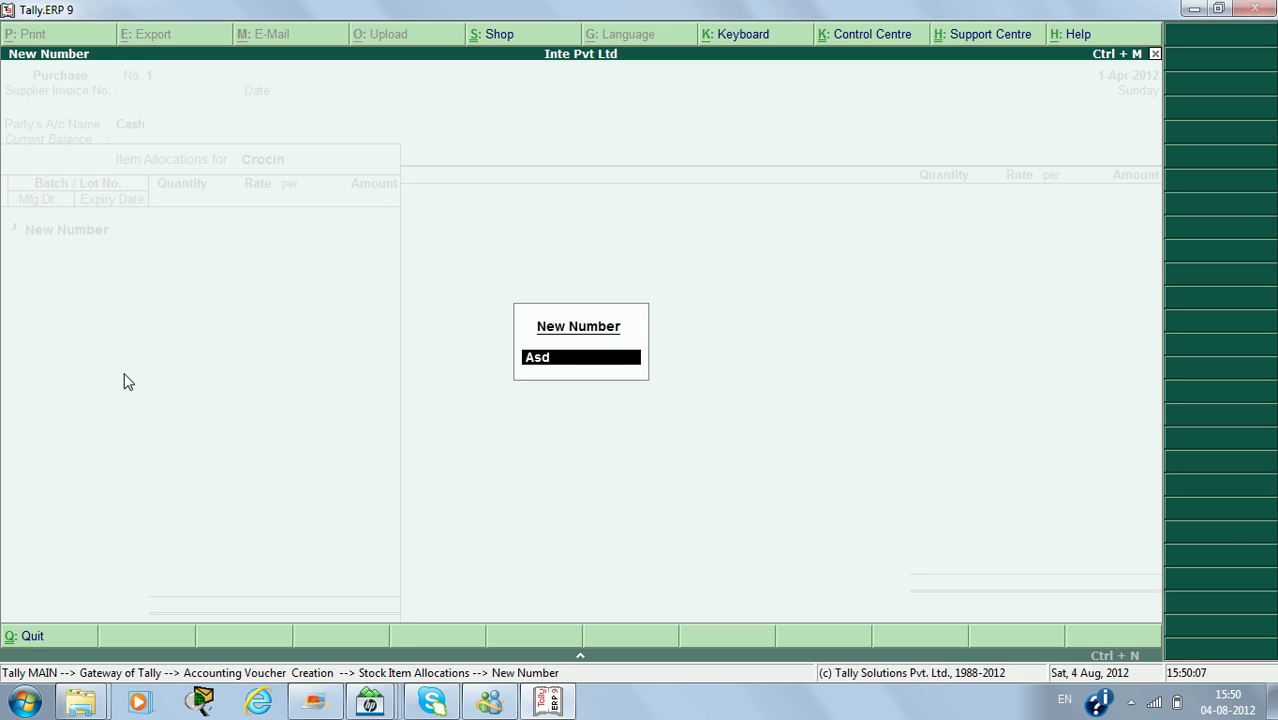
text(gh)
key(BackSpace)
key(BackSpace)
key(BackSpace)
text(gh-456)
key(Return)
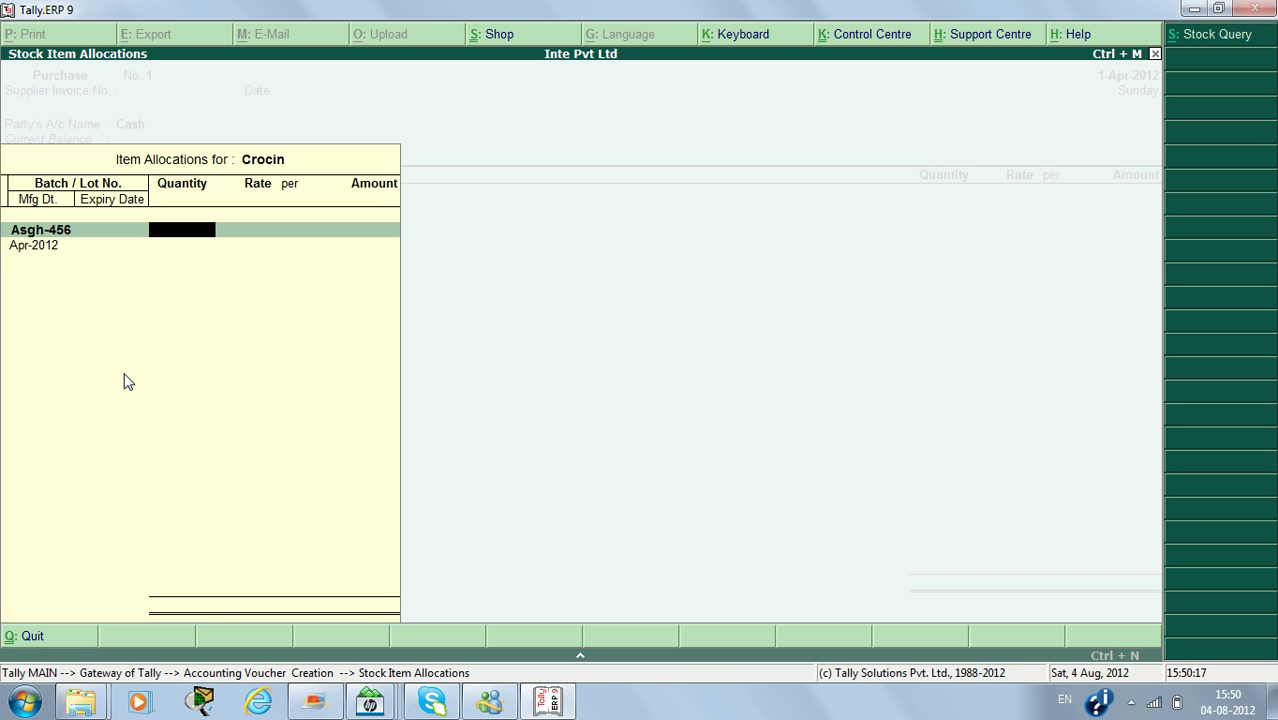
Step: Set batch Asgh-456 to a quantity of 50 pcs at the offered rate of 30.00 per pcs
text(50)
key(Return)
key(Return)
key(Return)
key(Return)
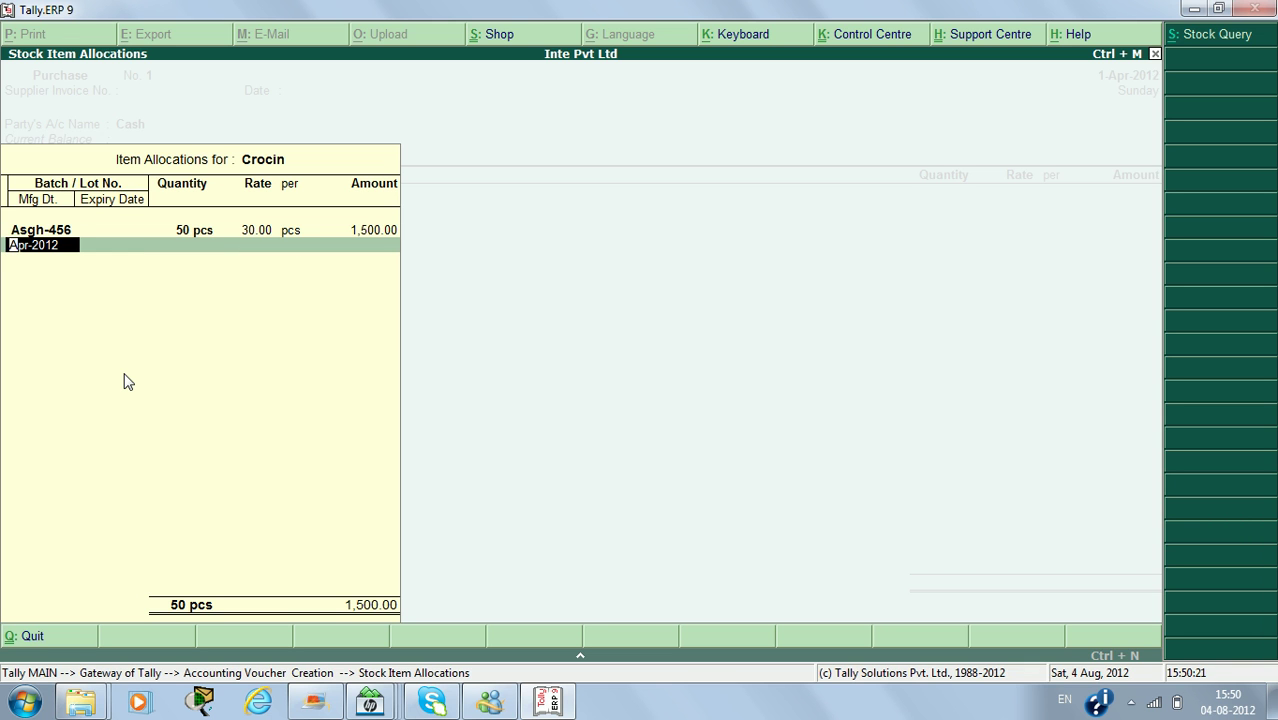
Step: Set the batch's manufacturing date to 1/4/10 and expiry date to 1/8/12, and end the batch list
text(1/4/10)
key(Return)
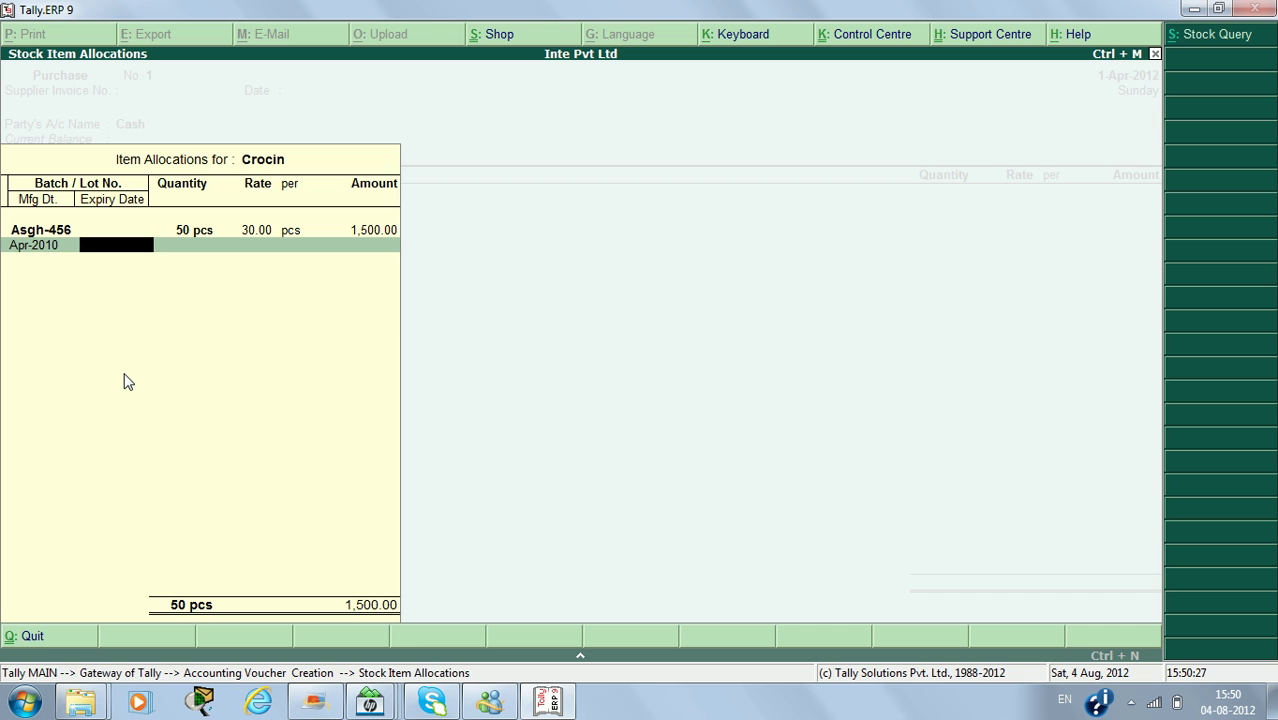
text(1/8/12)
key(Return)
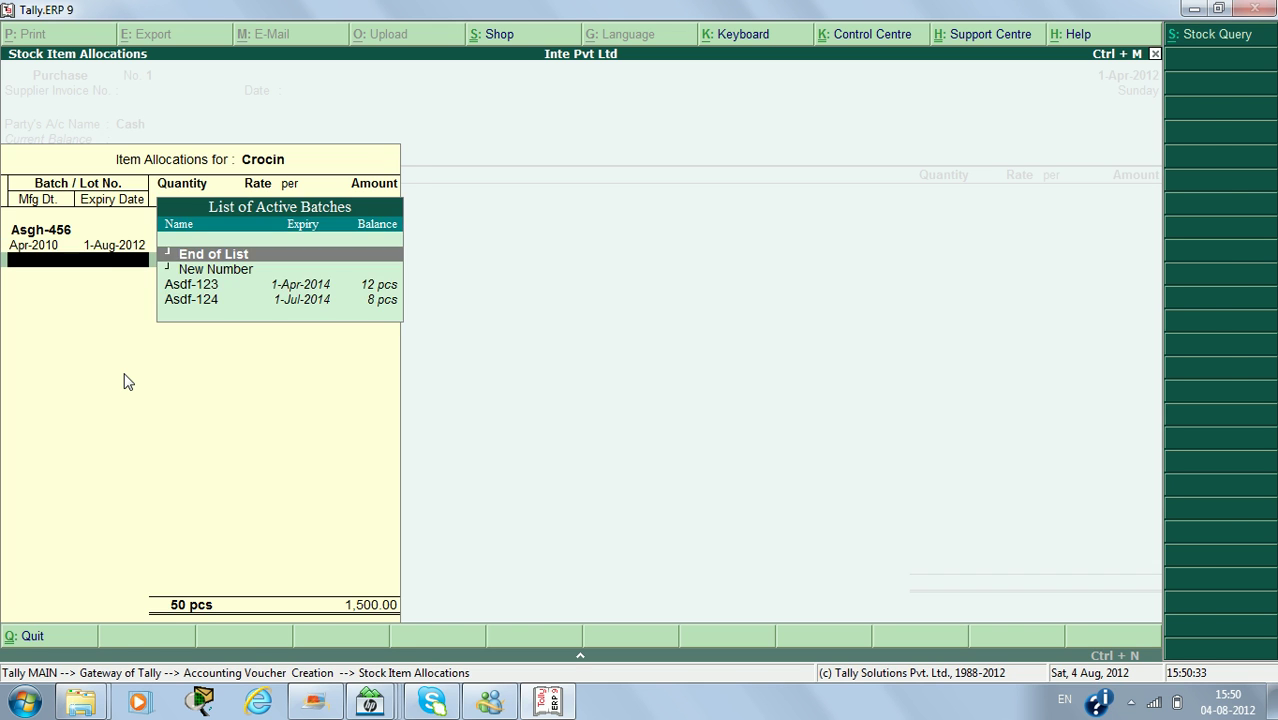
key(Return)
Step: End the item list, leave the narration blank, and save the purchase voucher
key(Return)
key(Return)
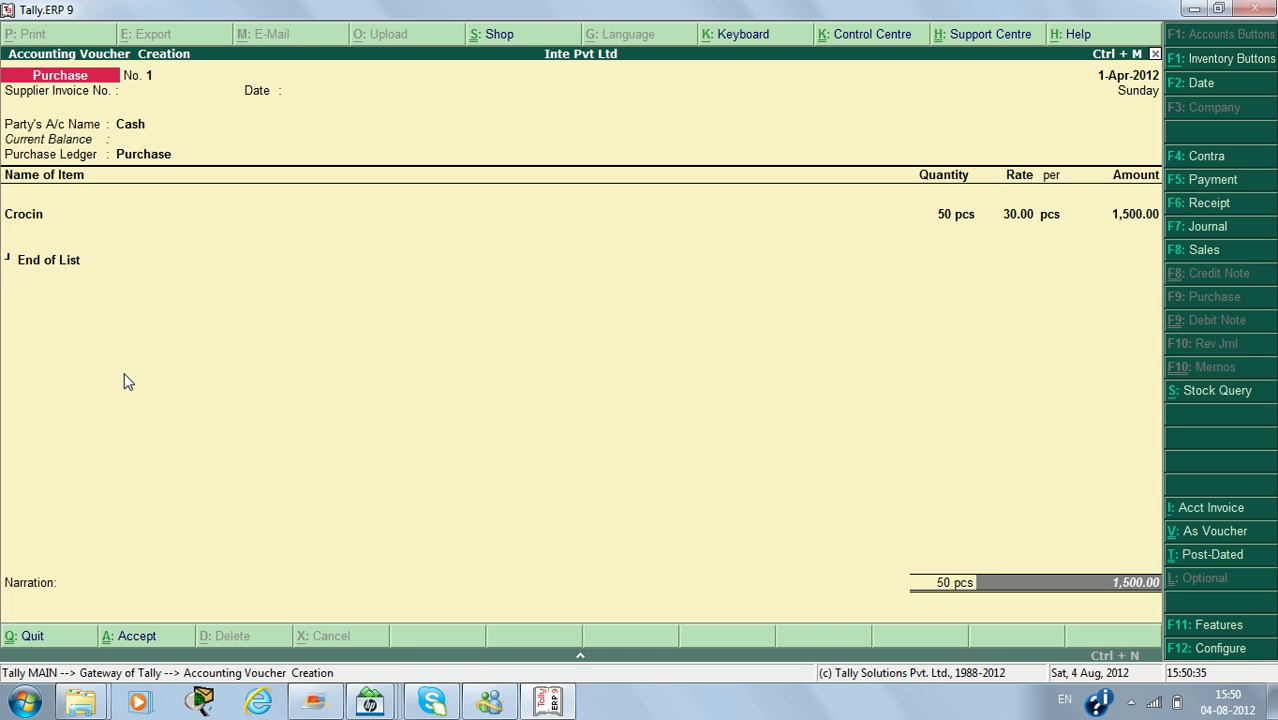
key(Return)
key(Return)
key(Return)
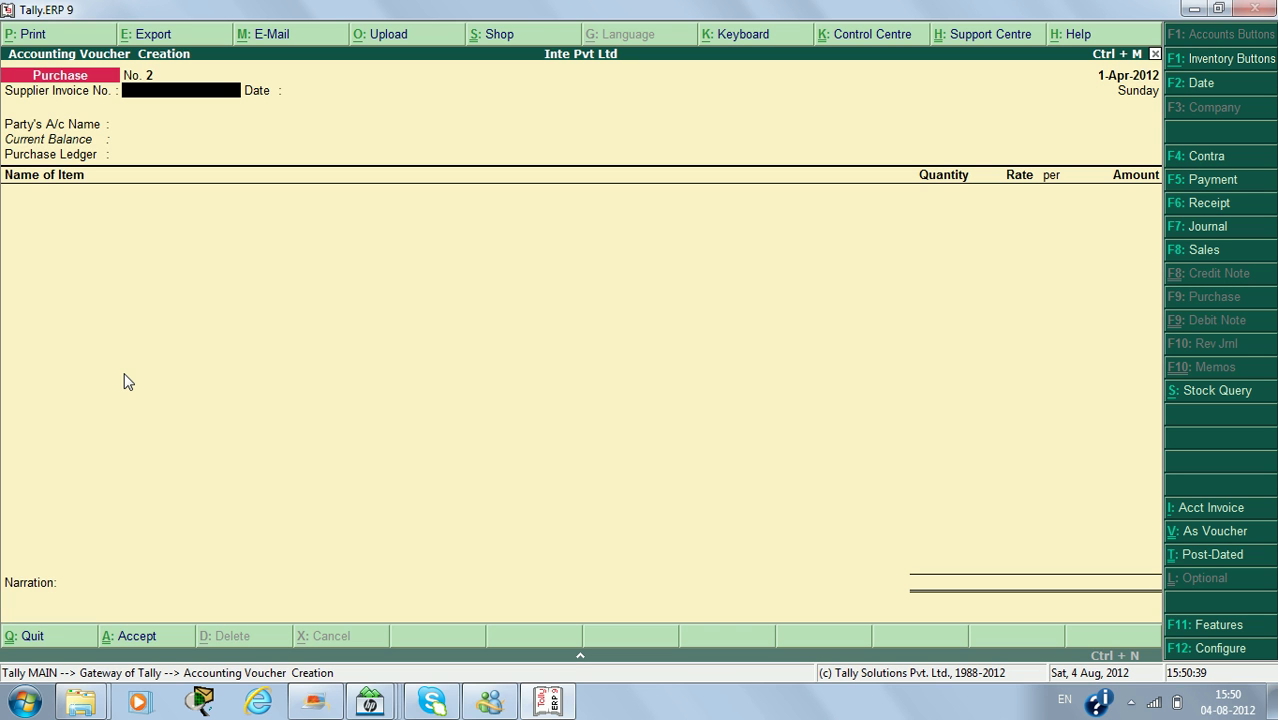
Step: Start a sales voucher with a blank reference, choose Cash as the party account, and accept the party details
key(F8)
key(Return)
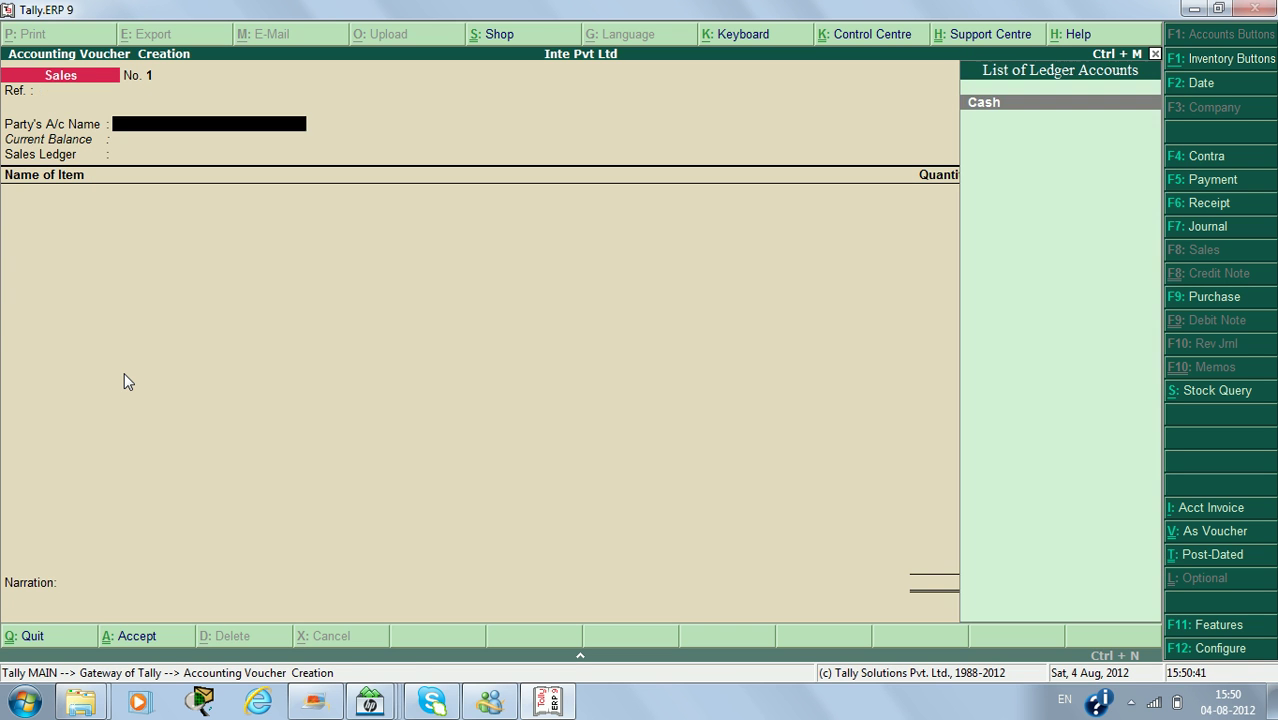
key(Return)
key(ctrl+a)
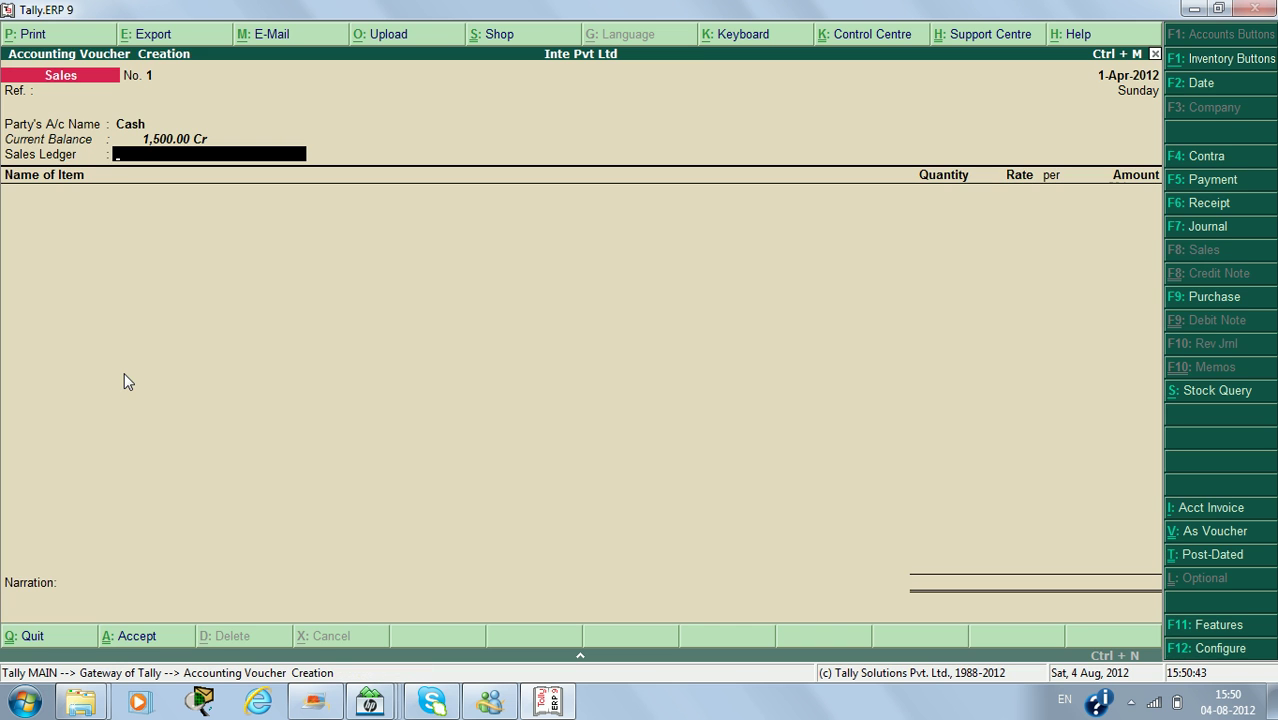
Step: Create a ledger named Sales under Sales Accounts and use it as the voucher's sales ledger
key(alt+c)
text(Sales)
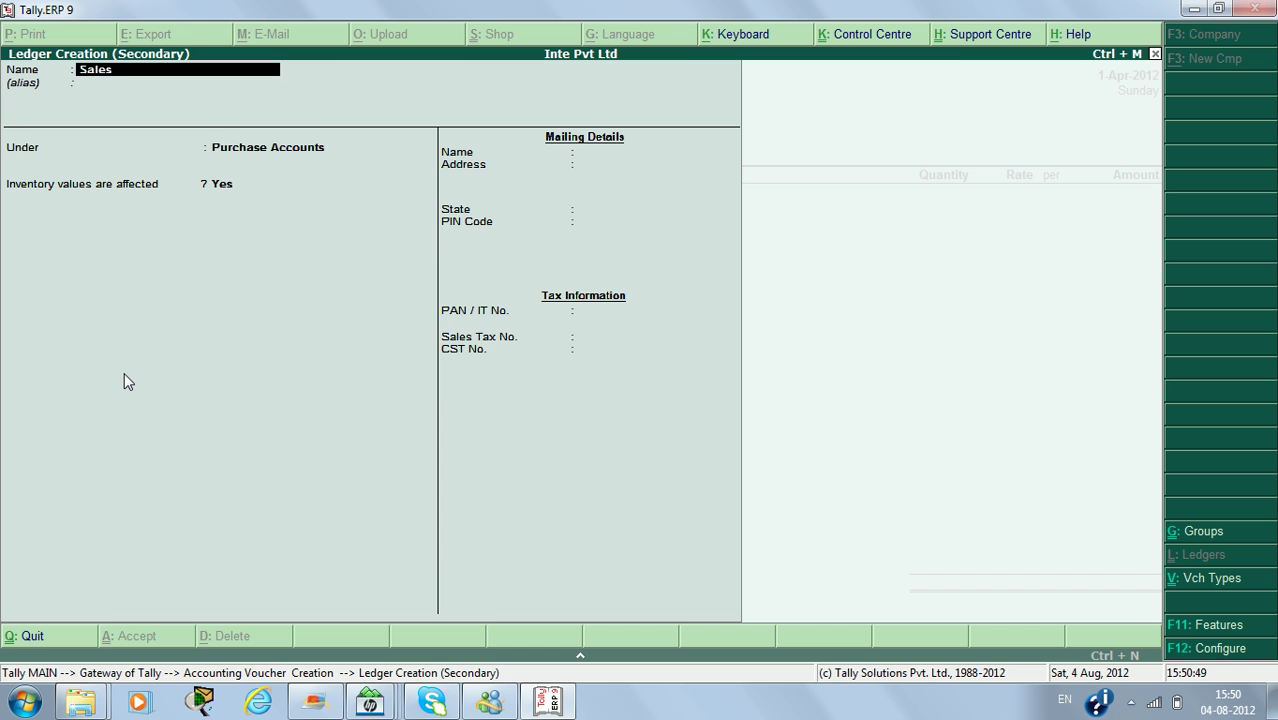
key(Return)
key(Return)
text(S)
key(Down)
key(Up)
key(Return)
key(Return)
key(Return)
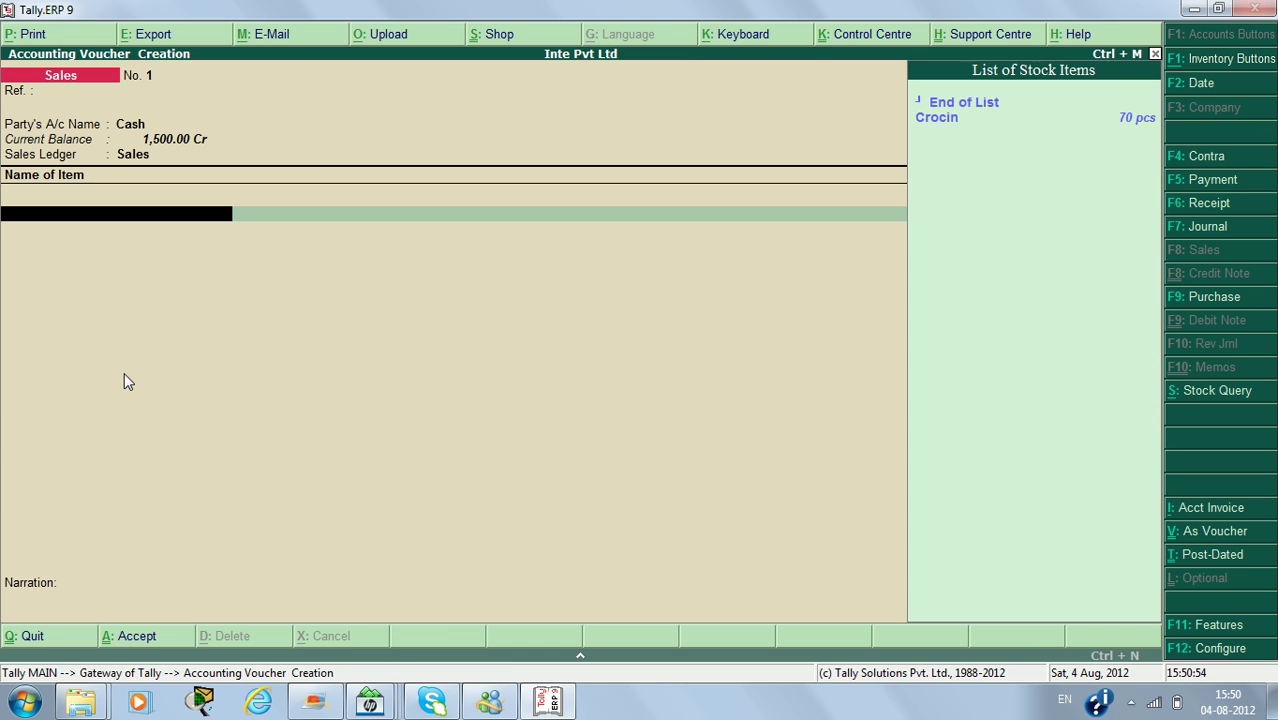
Step: Add Crocin to the sales voucher, allocating 10 pcs from batch Asdf-123 at a rate of 50
key(Down)
key(Return)
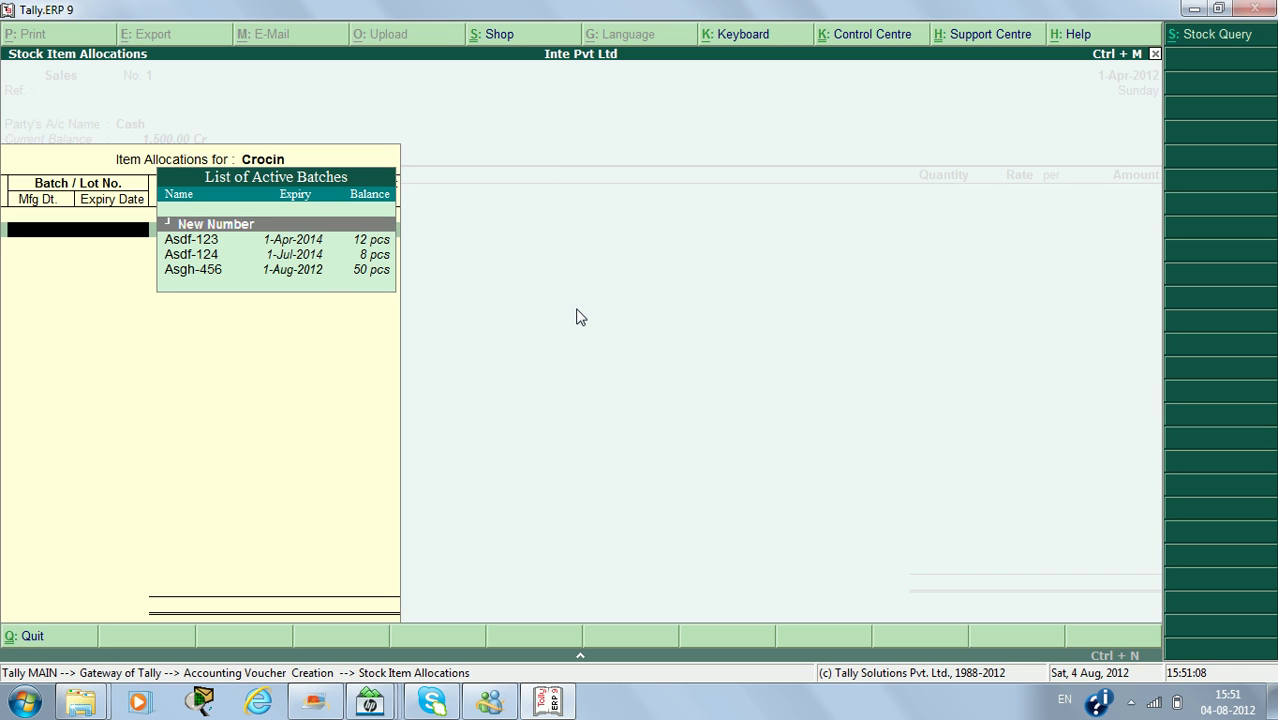
key(Down)
key(Return)
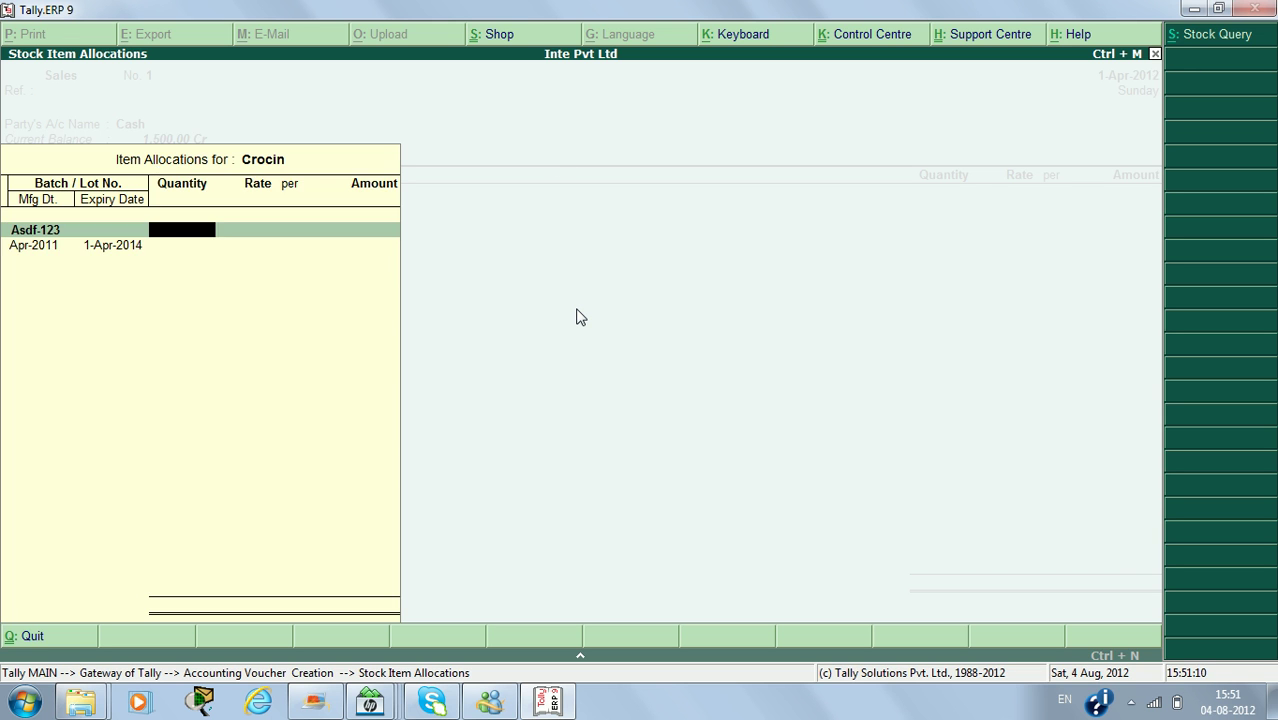
text(10)
key(Return)
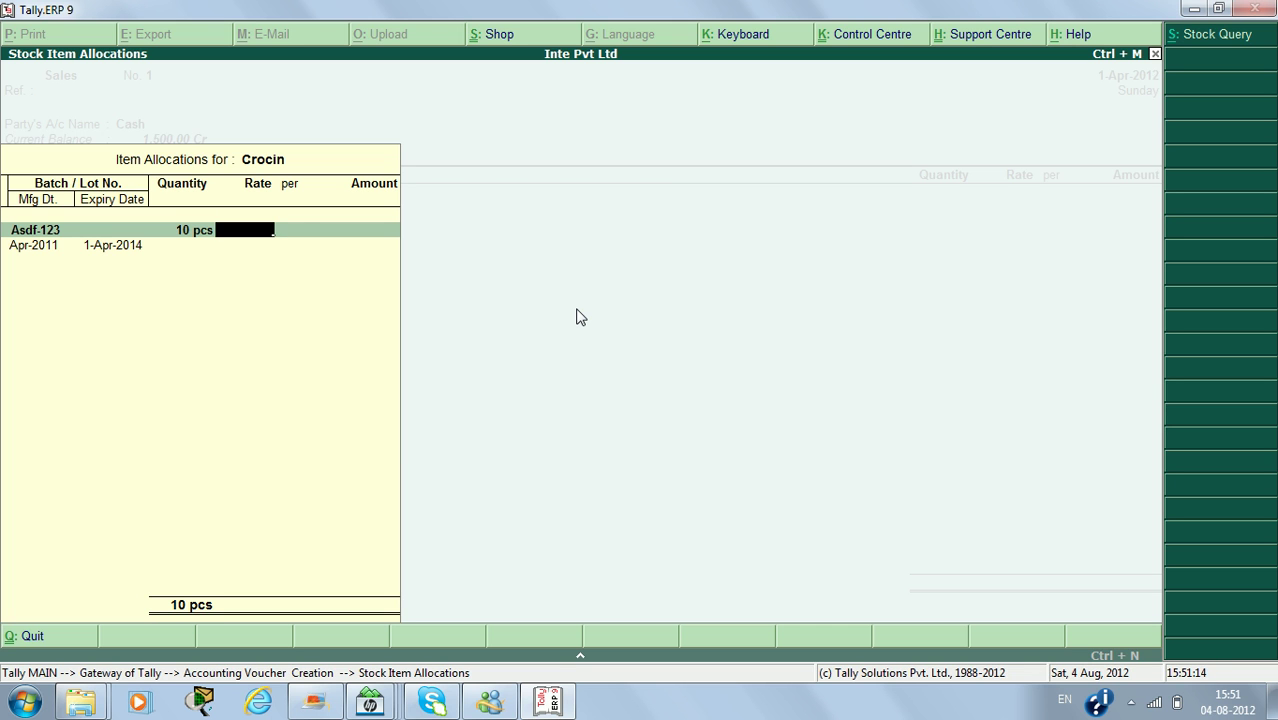
text(50)
key(Return)
key(Return)
key(Return)
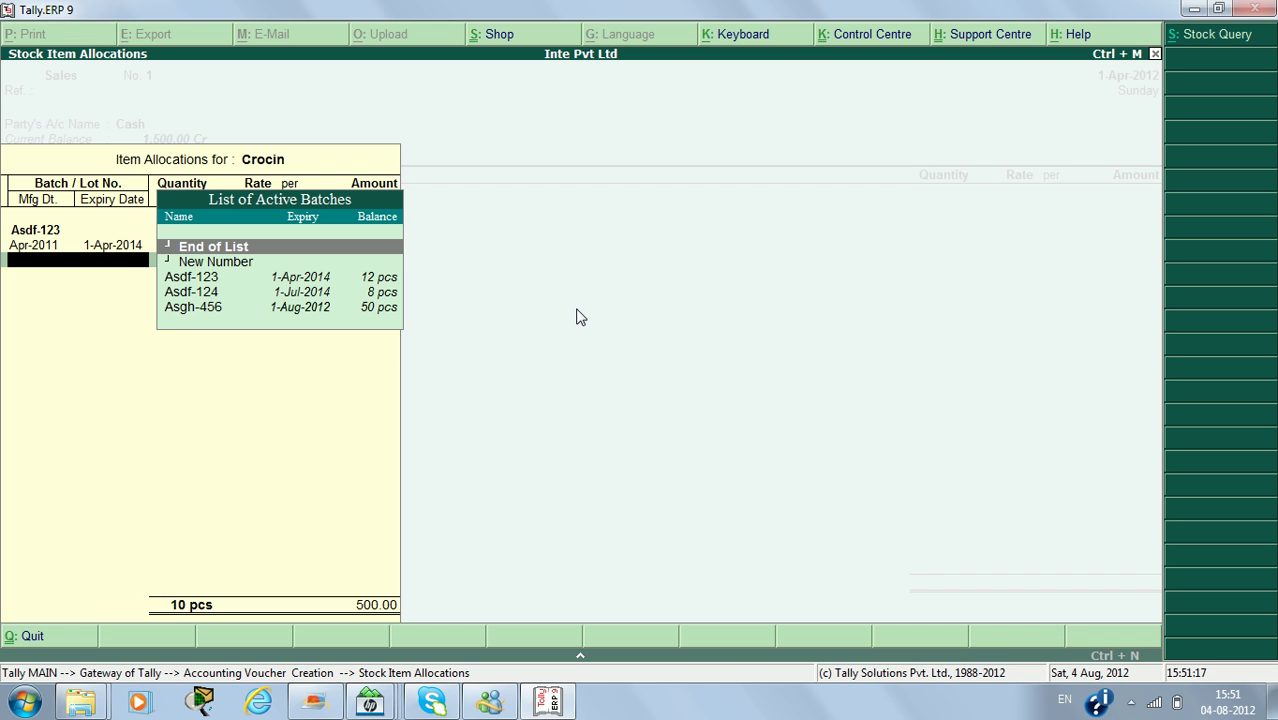
key(Return)
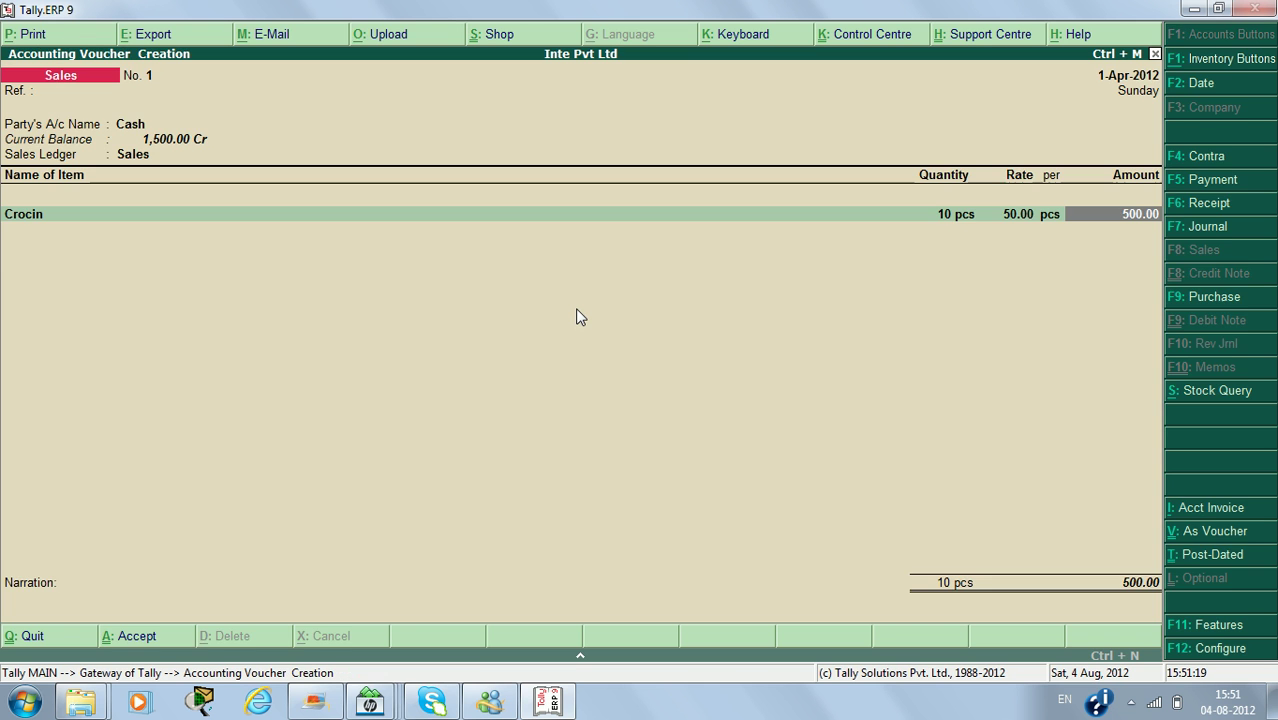
Step: End the item list without a narration and save the sales voucher
key(Return)
key(Return)
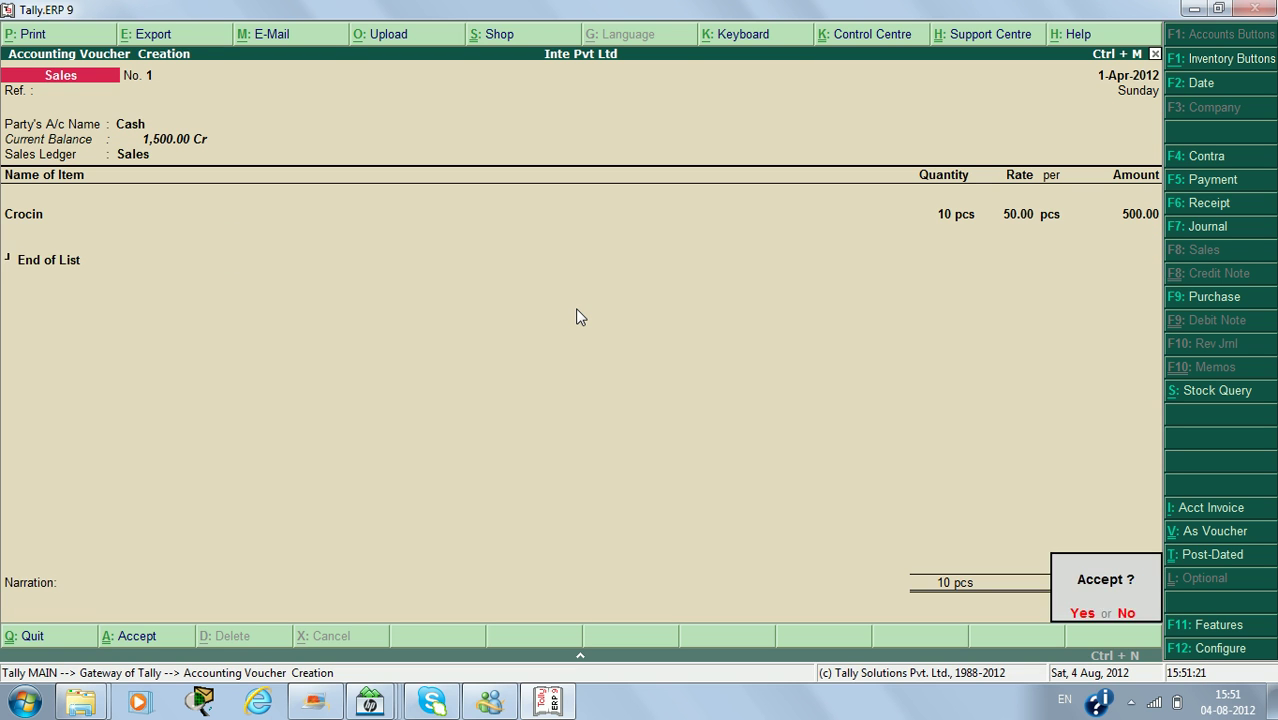
key(Return)
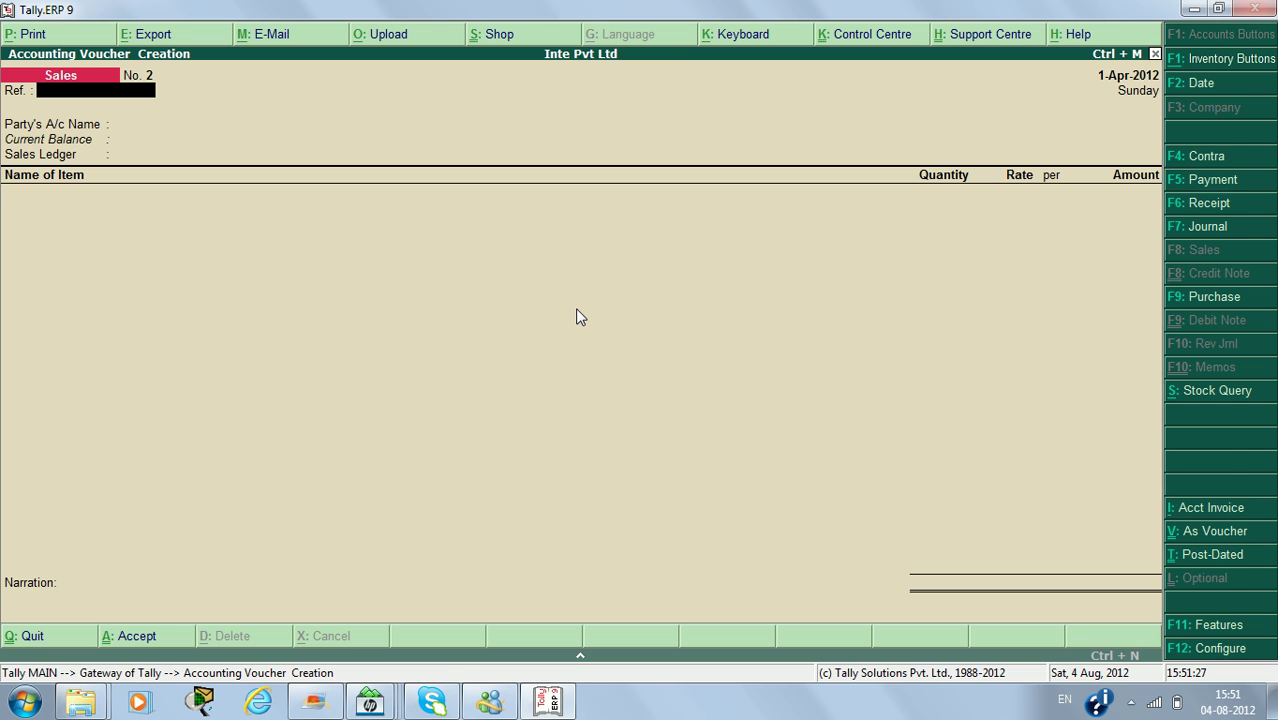
Step: Set the second sales voucher's date to 1/9/12 and leave its reference blank
key(F2)
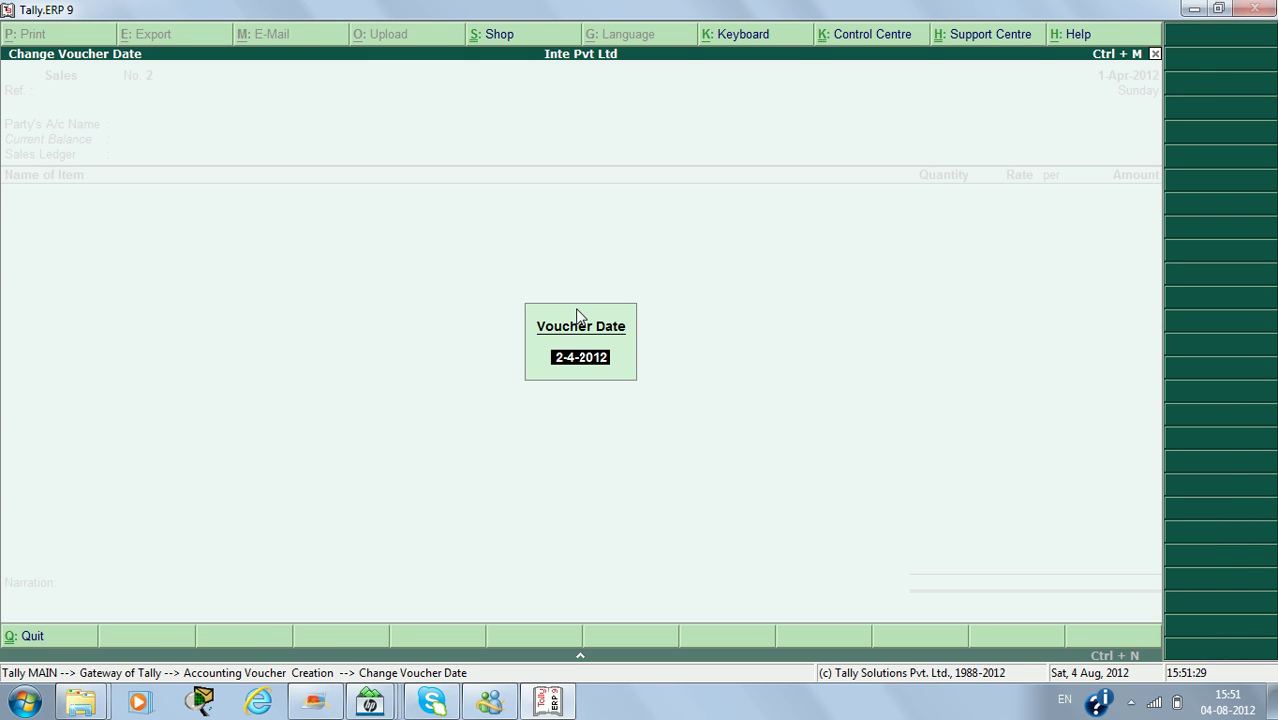
text(1/9/12)
key(Return)
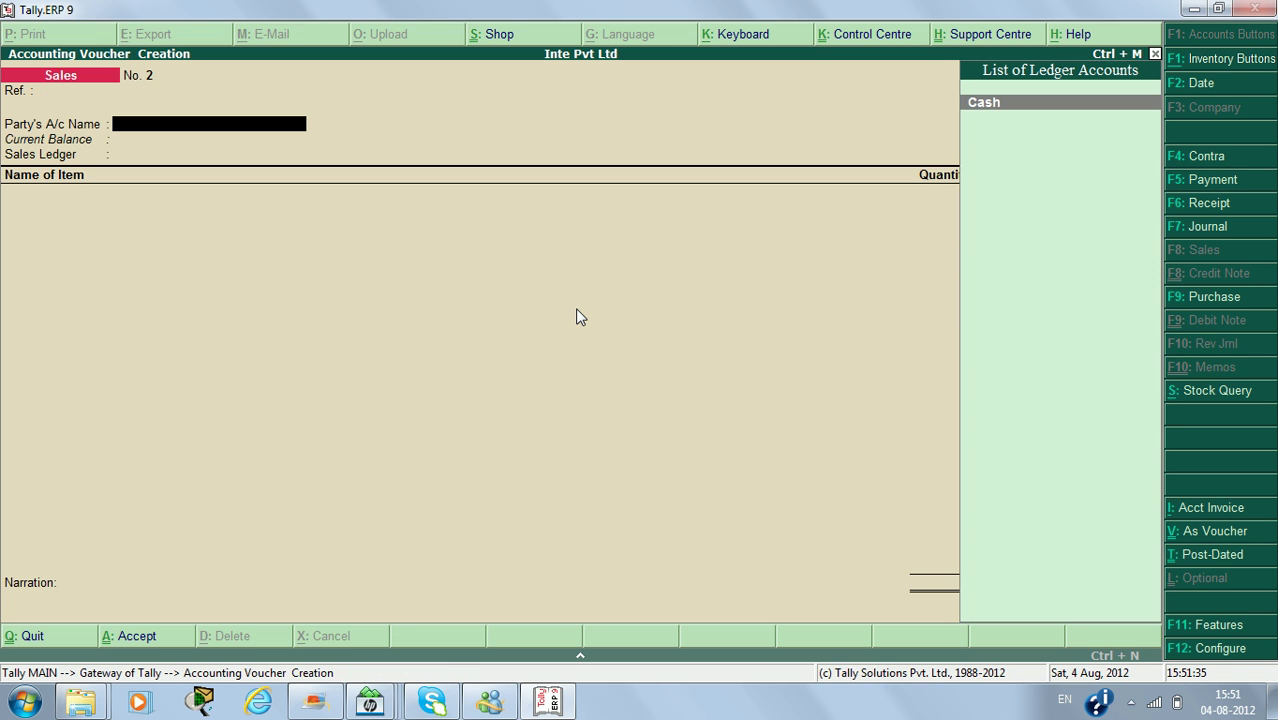
Step: Fill in Cash as party, Sales as ledger and Crocin as item, and check which Crocin batches are active
key(Return)
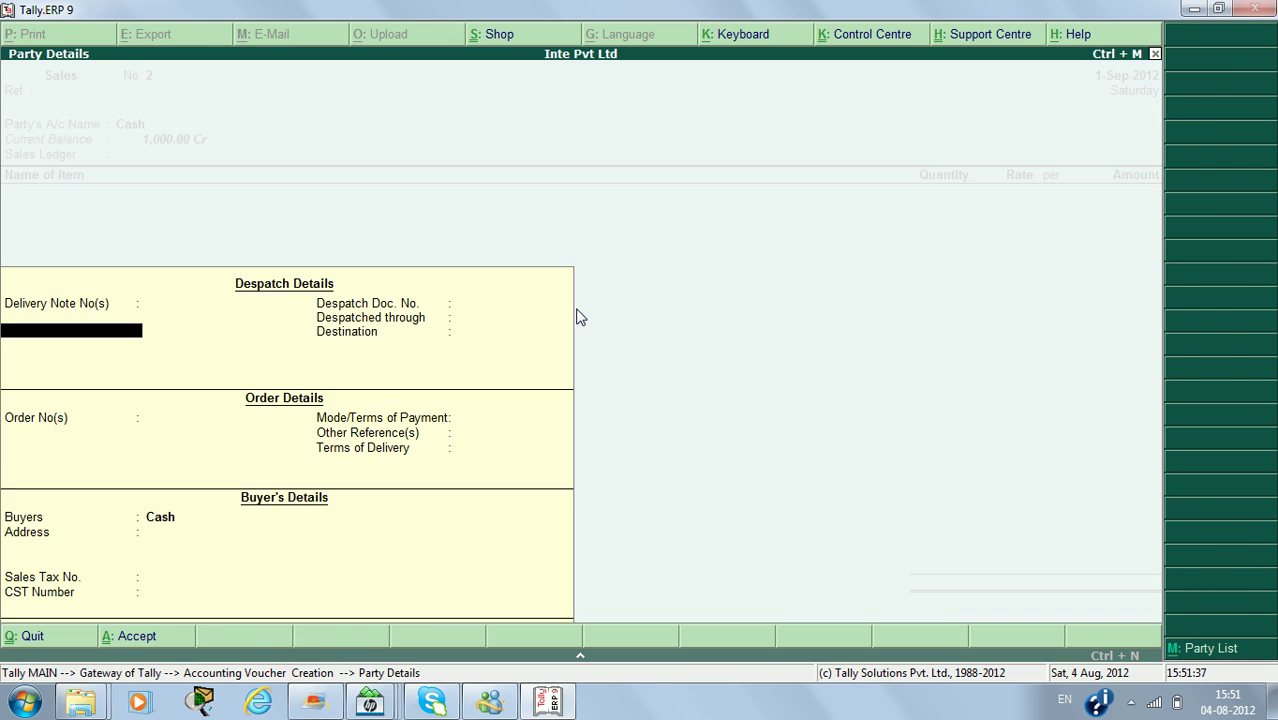
key(Return)
key(Return)
text(c)
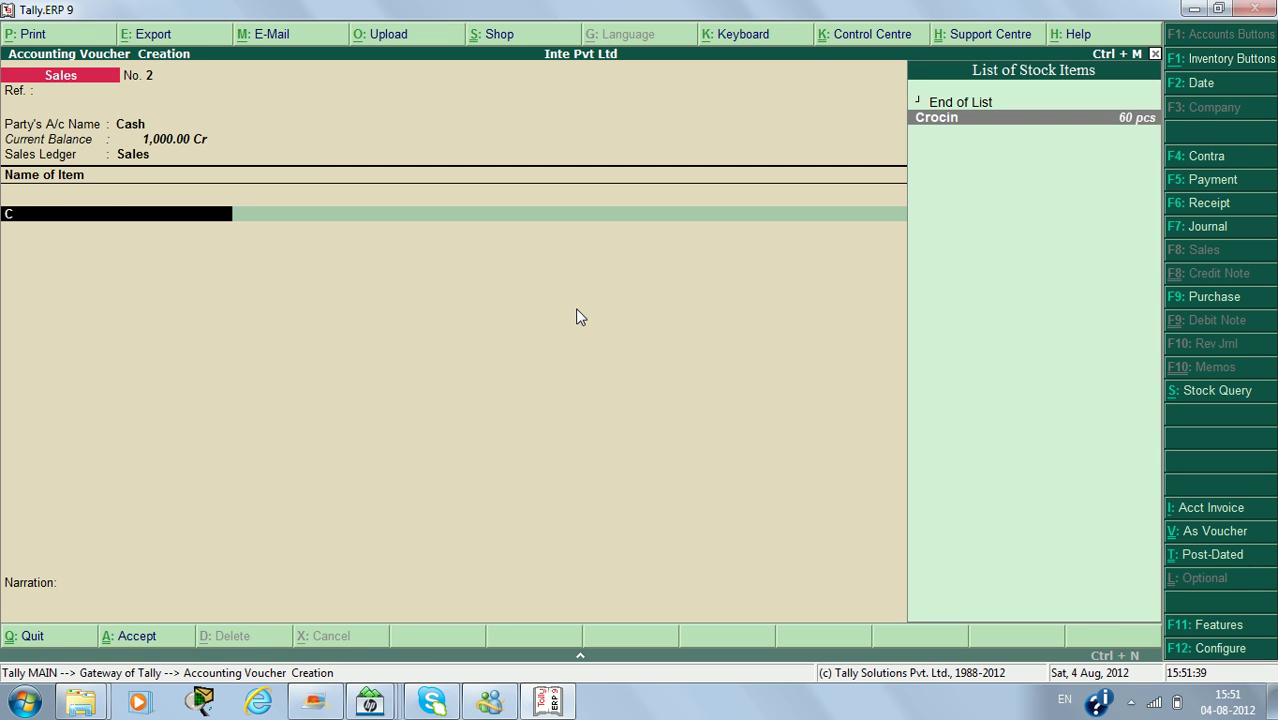
key(Return)
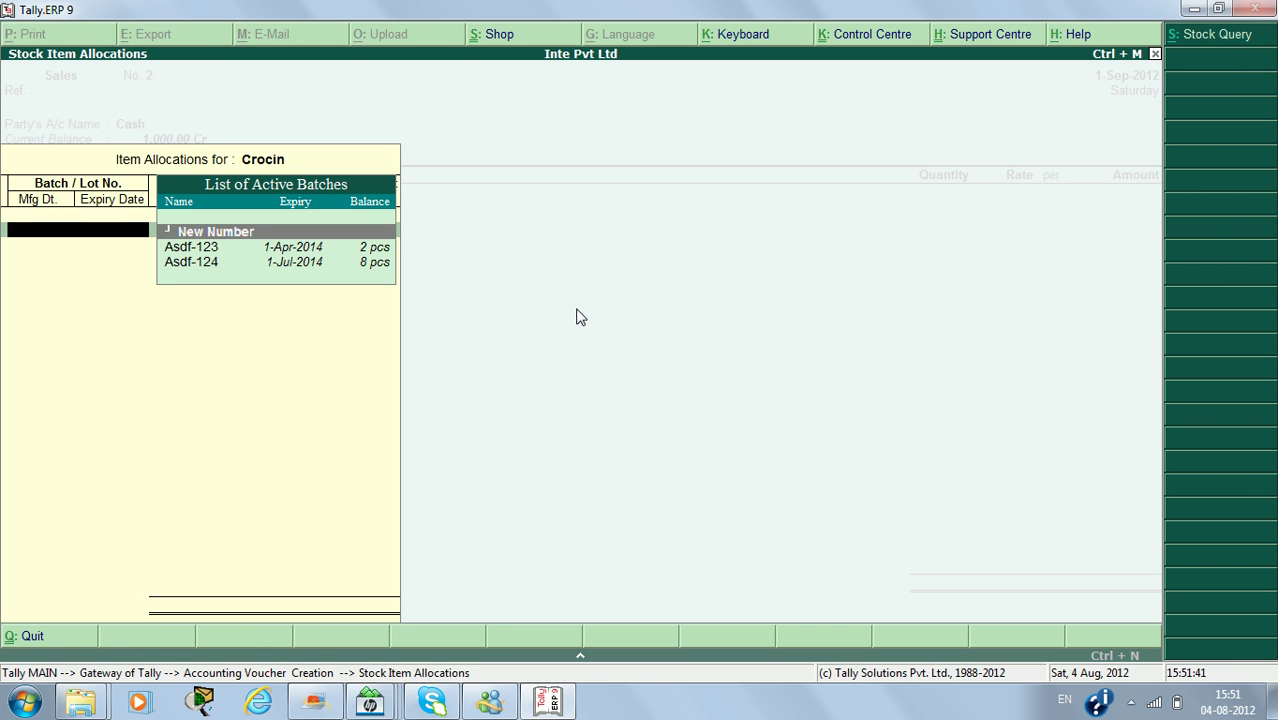
key(Down)
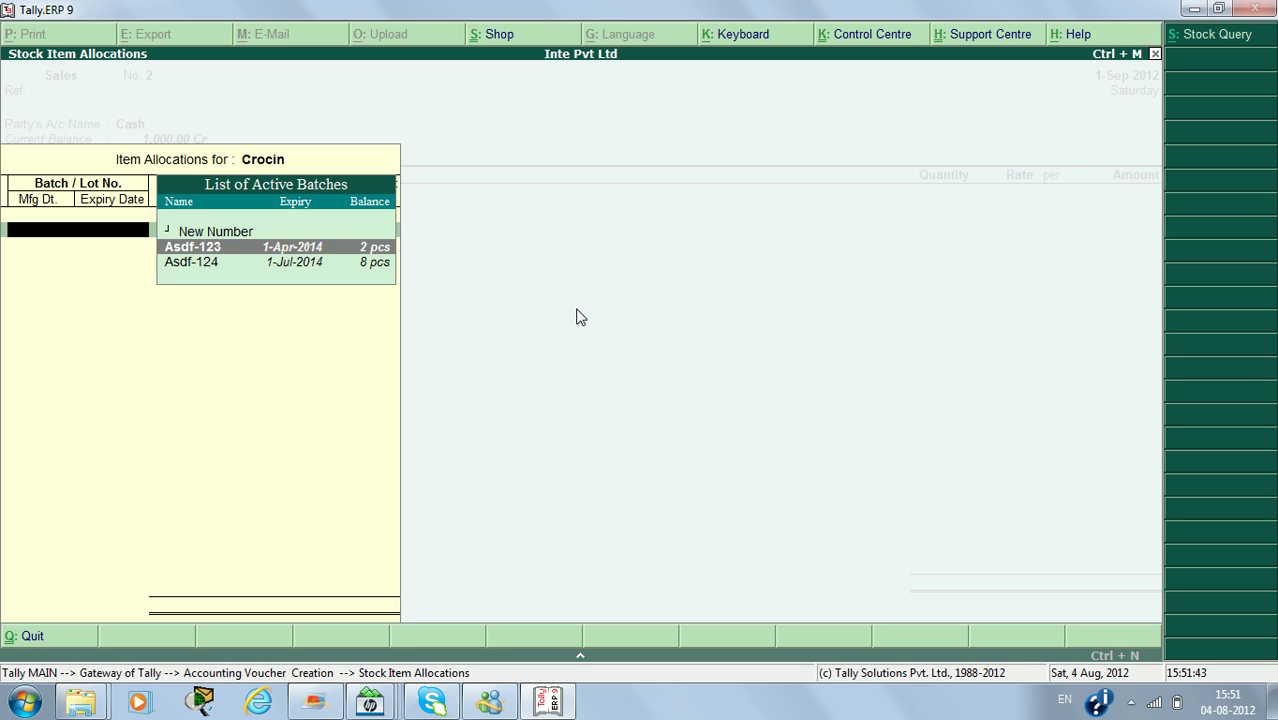
key(Down)
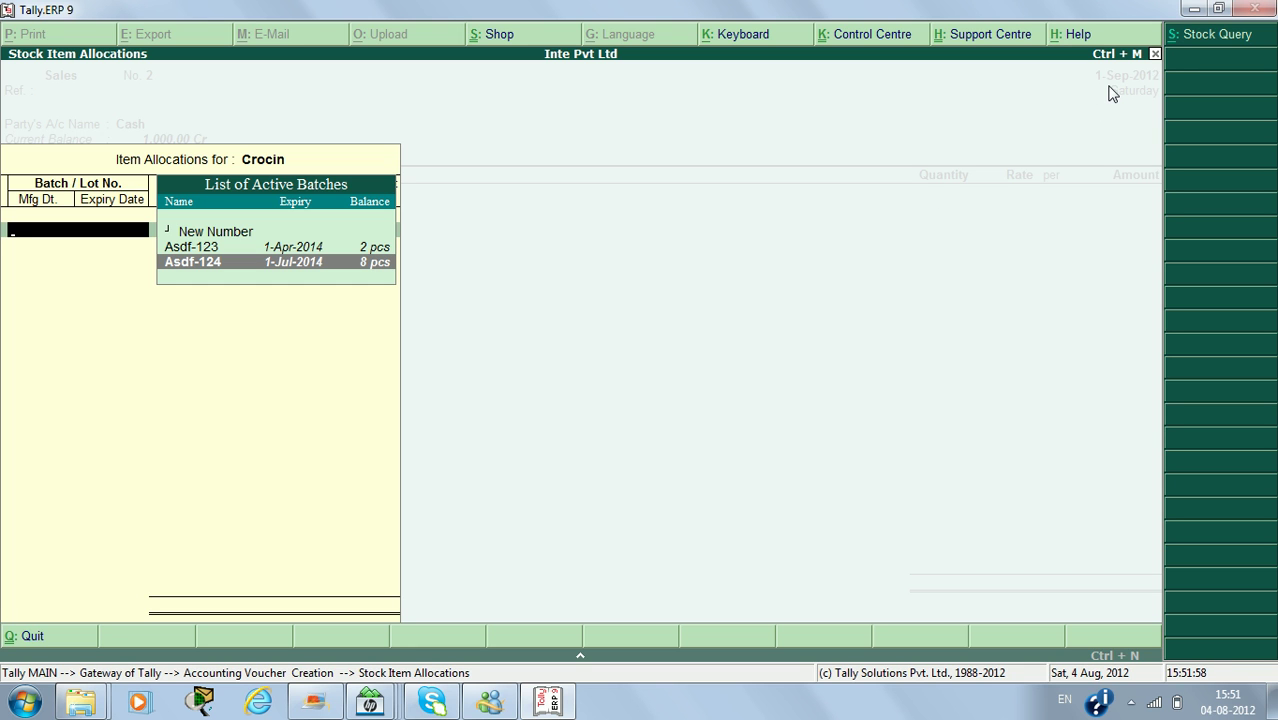
Step: Discard the unsaved second sales voucher and return to the Gateway of Tally
key(Escape)
key(y)
key(Escape)
key(Escape)
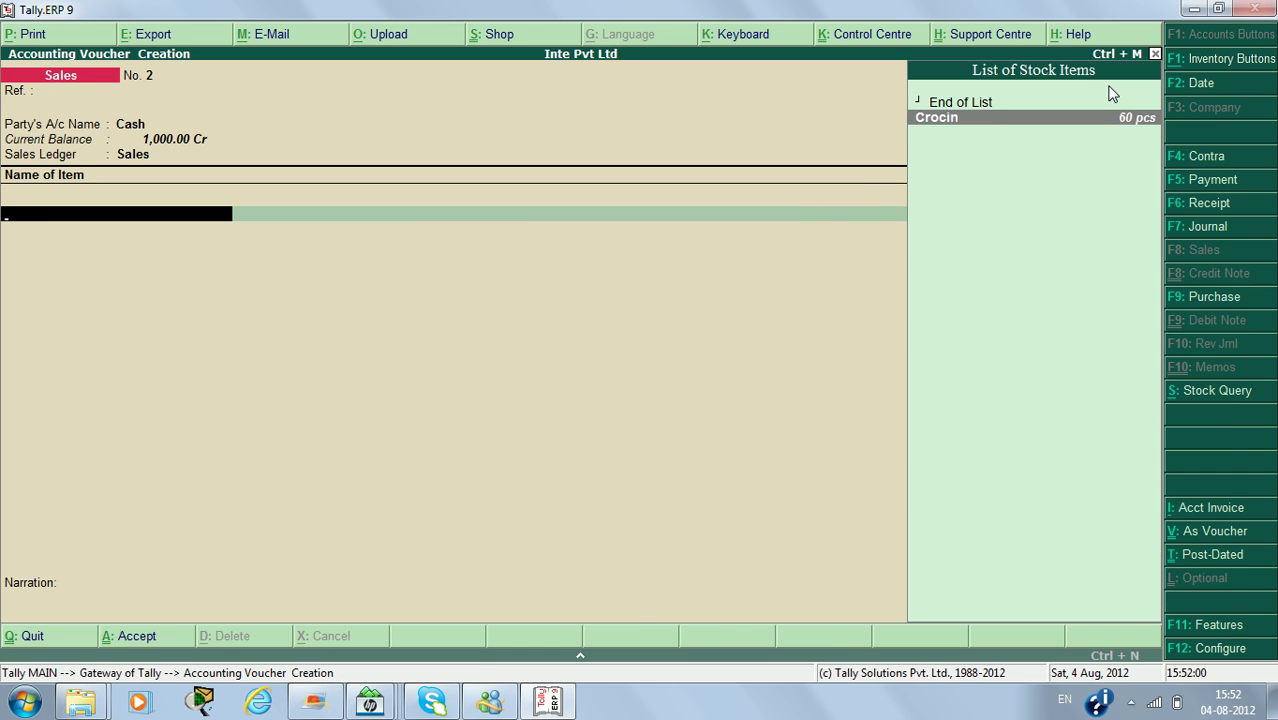
key(y)
Step: Display the Inventory Books batch report for Crocin's batch Asgh-456 and review its stock movements
key(Down)
key(Down)
key(Down)
key(Down)
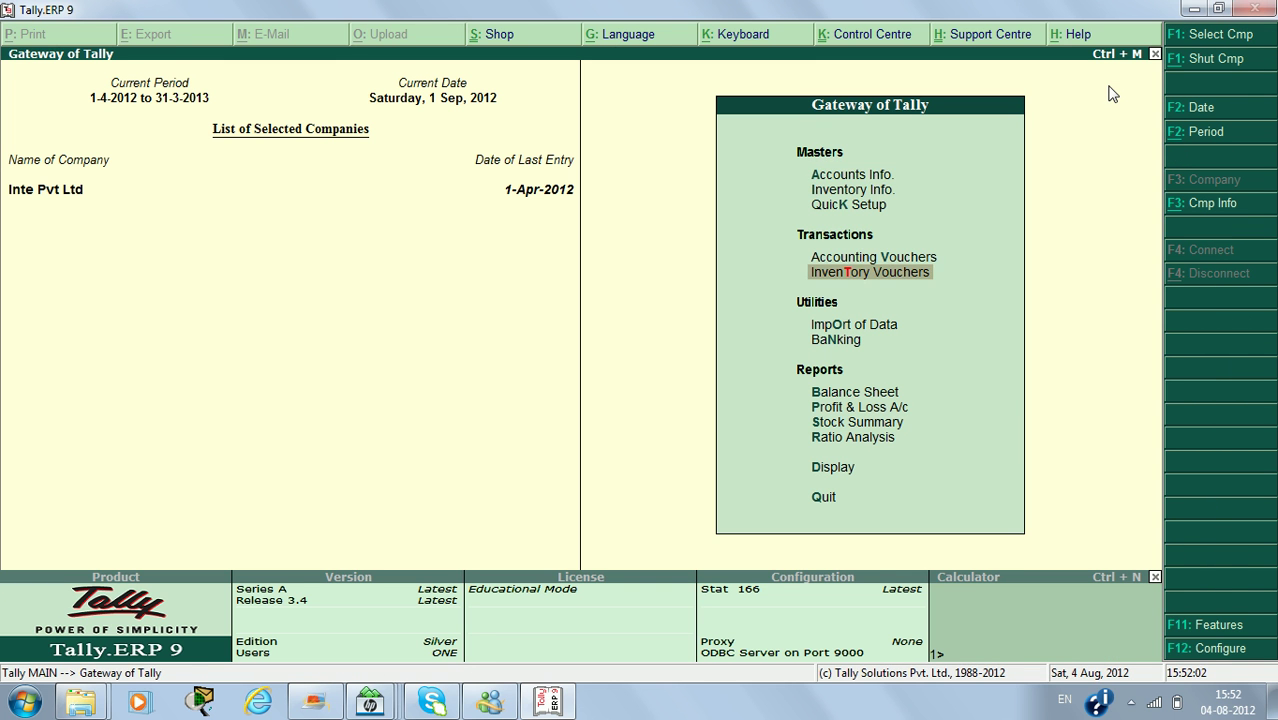
key(d)
key(Down)
key(Down)
key(Down)
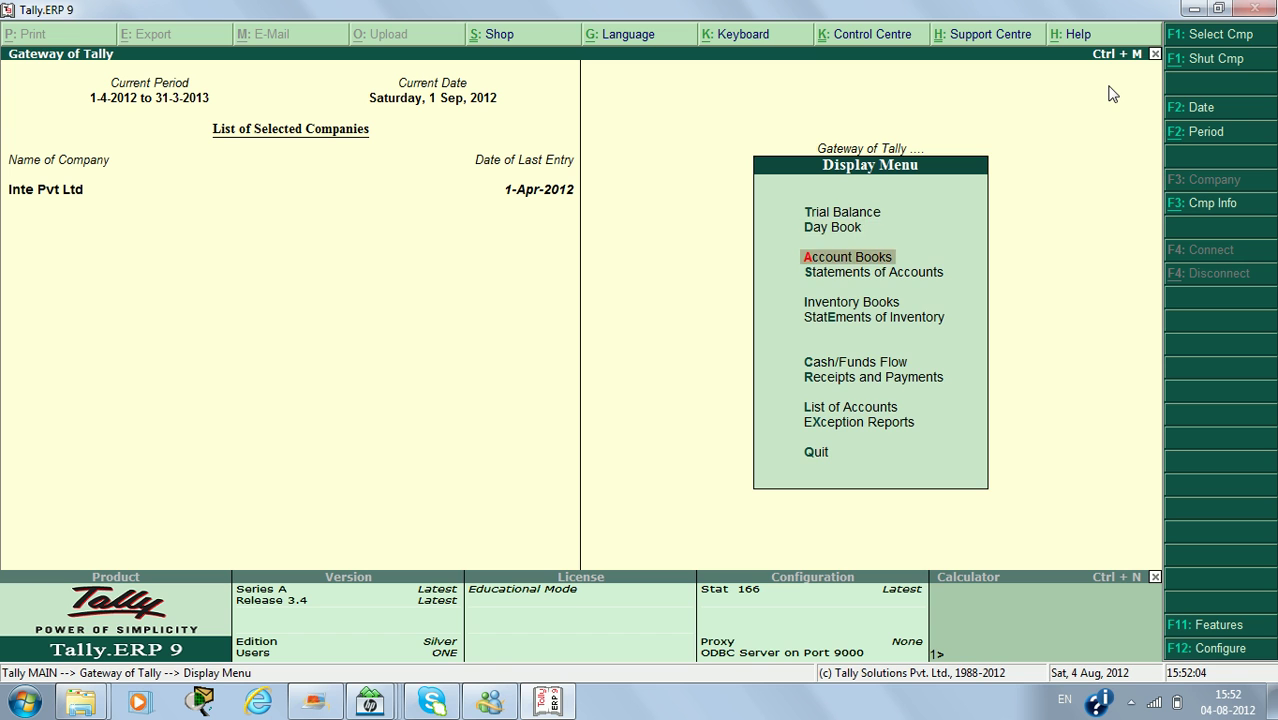
key(Return)
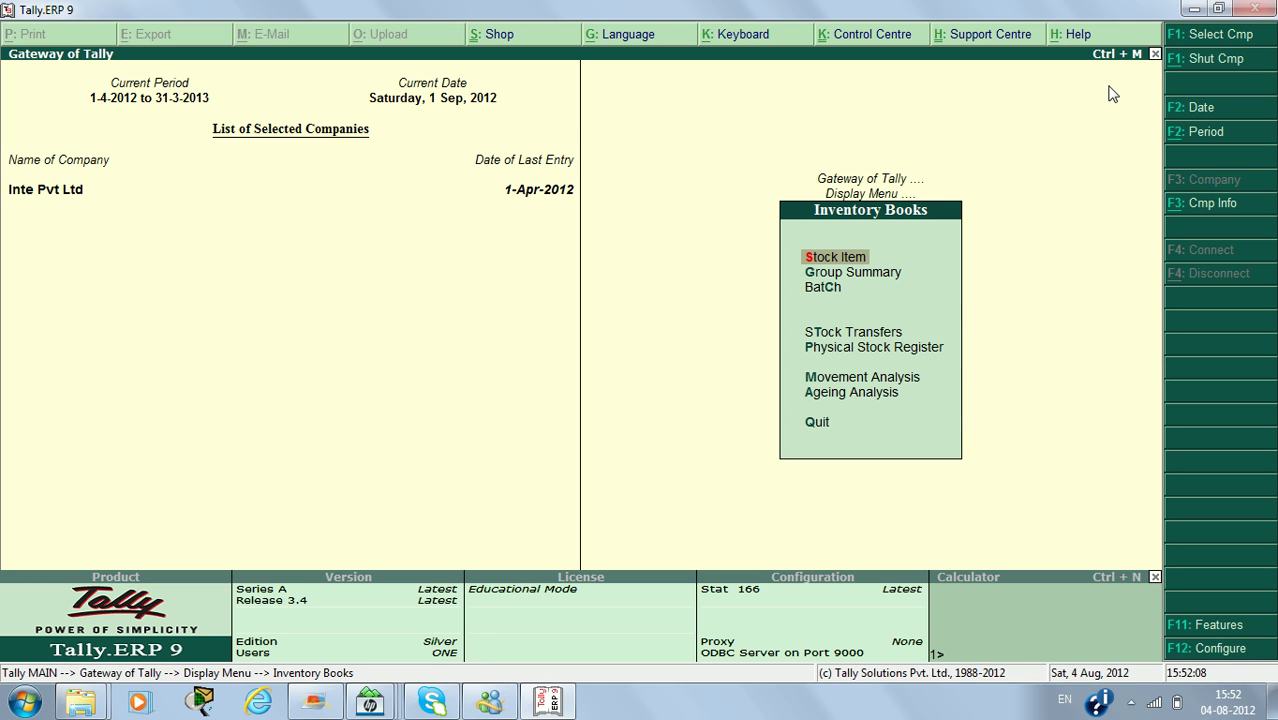
key(Down)
key(Down)
key(Return)
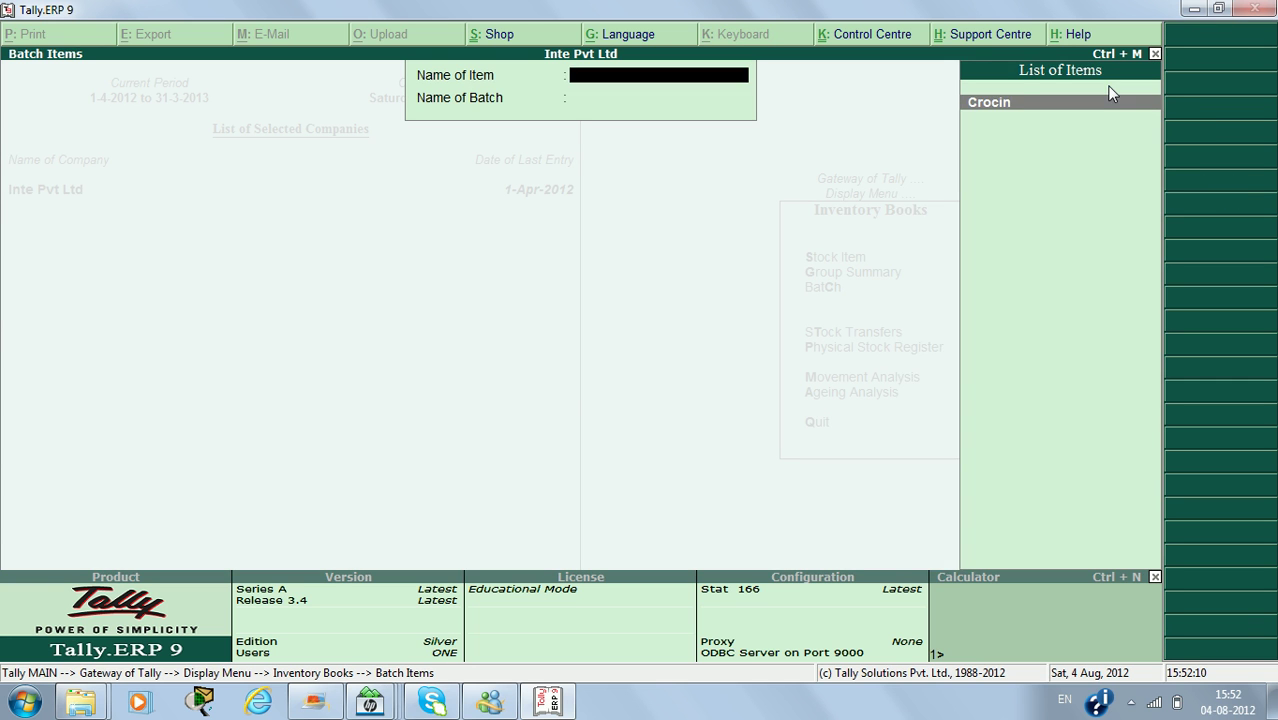
key(Return)
key(Down)
key(Down)
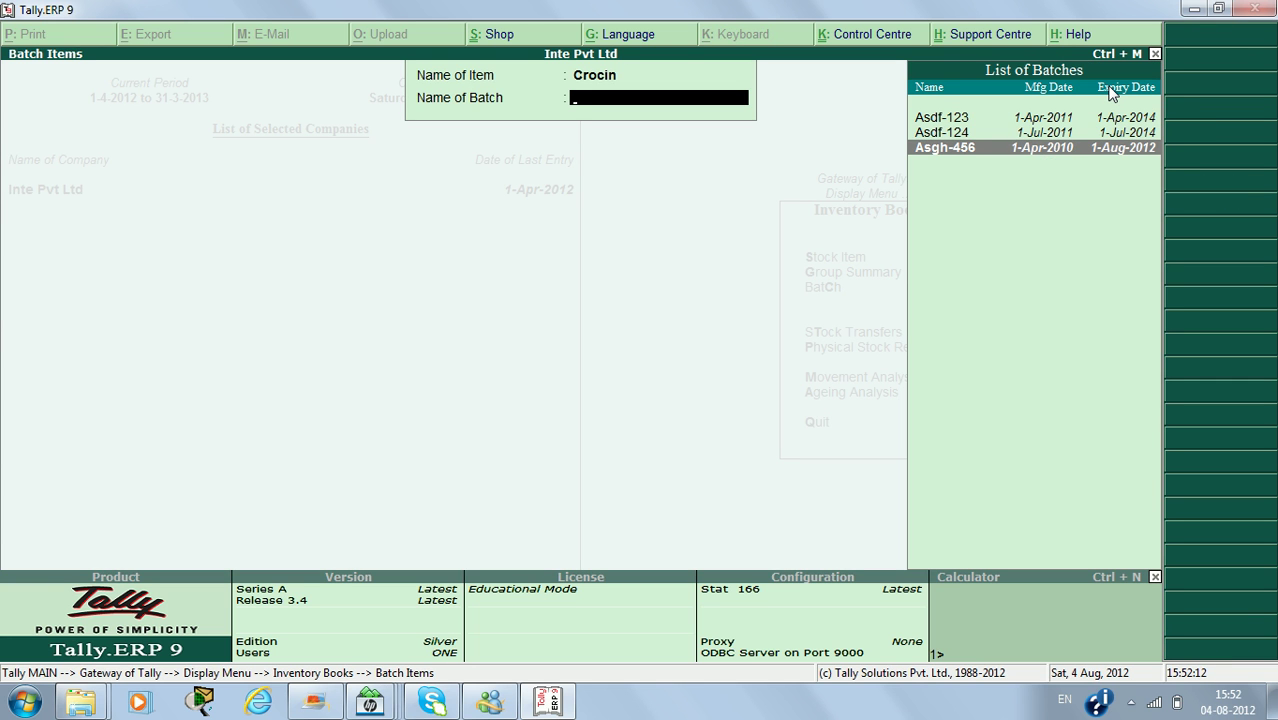
click(1131, 152)
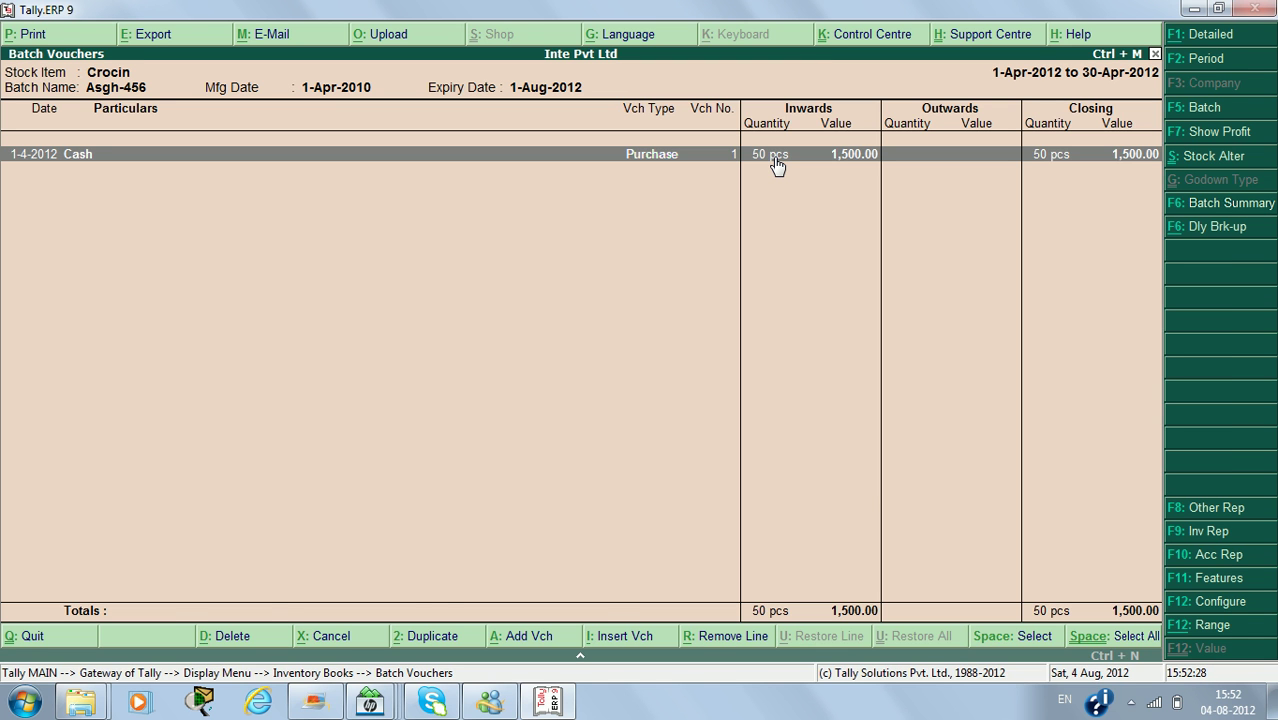
Step: Close the batch report and open a new accounting voucher for sales
key(Escape)
key(Escape)
key(Escape)
key(Escape)
key(Escape)
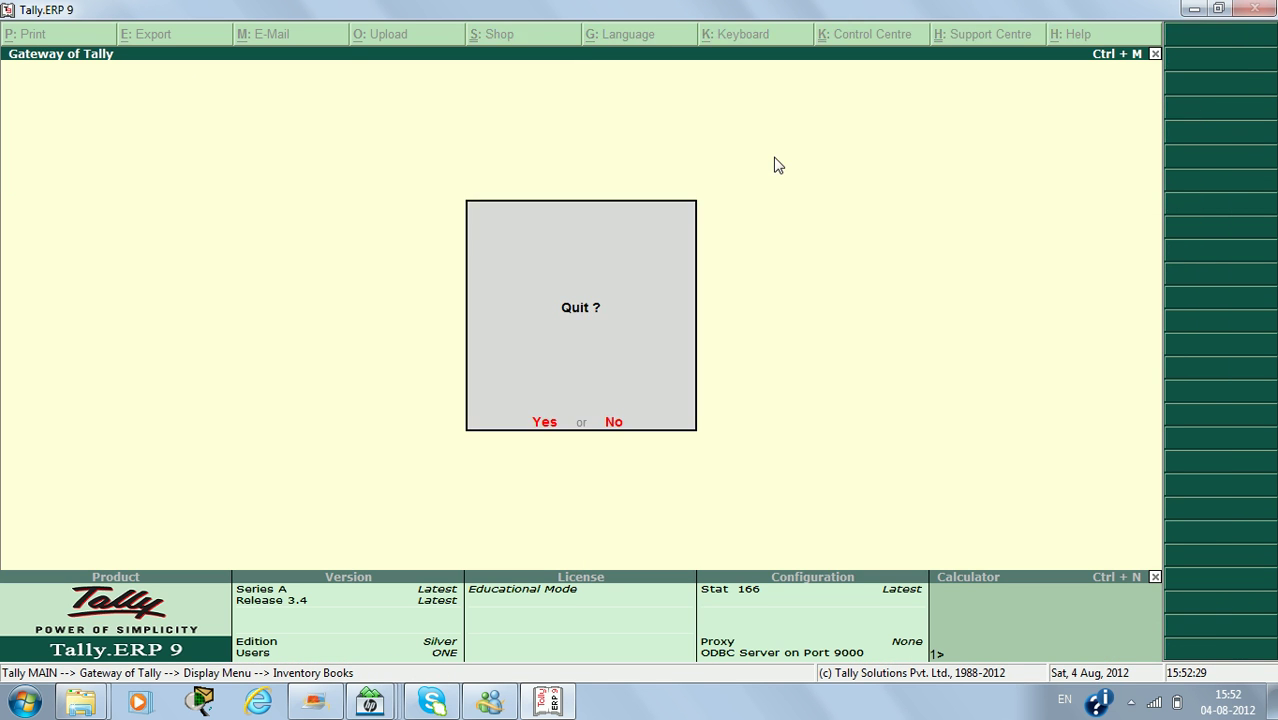
key(Escape)
key(v)
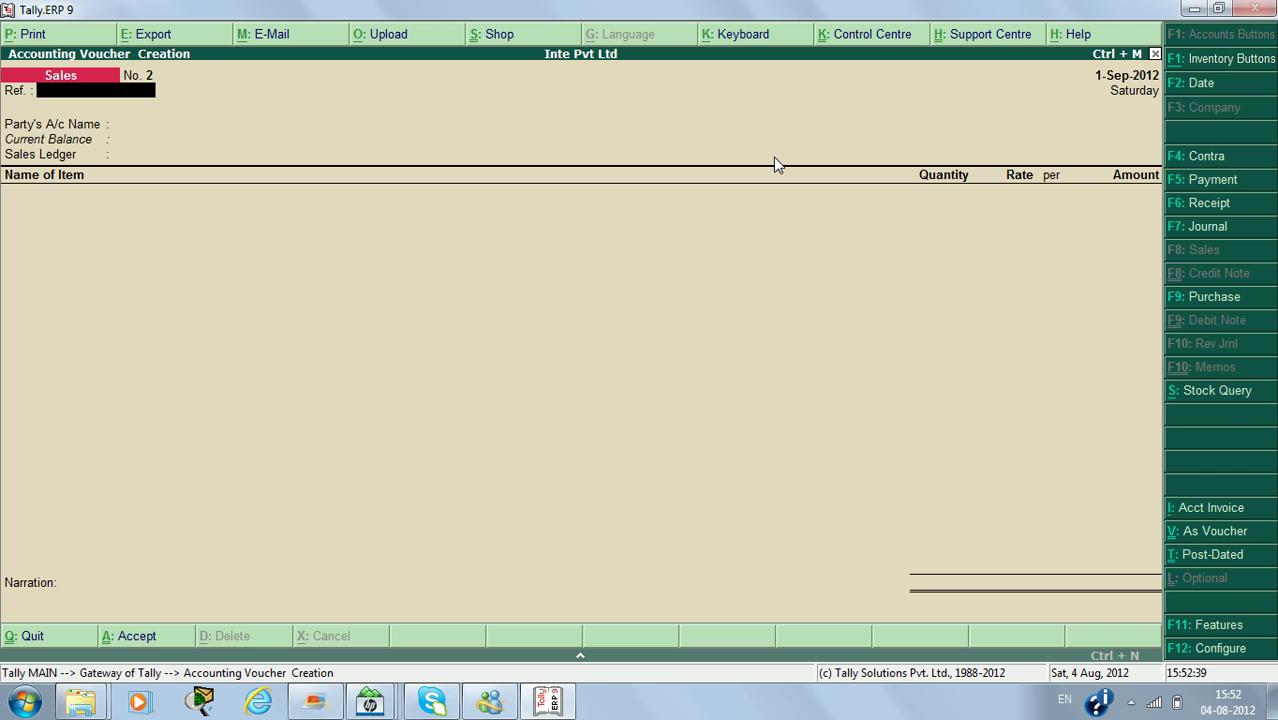
Step: Set Honor Expiry Dates usage for Batches to No in the sales invoice configuration
key(F12)
key(Down)
key(Down)
key(Down)
key(Down)
key(Down)
key(Down)
key(Down)
key(Down)
key(Down)
key(Down)
key(Down)
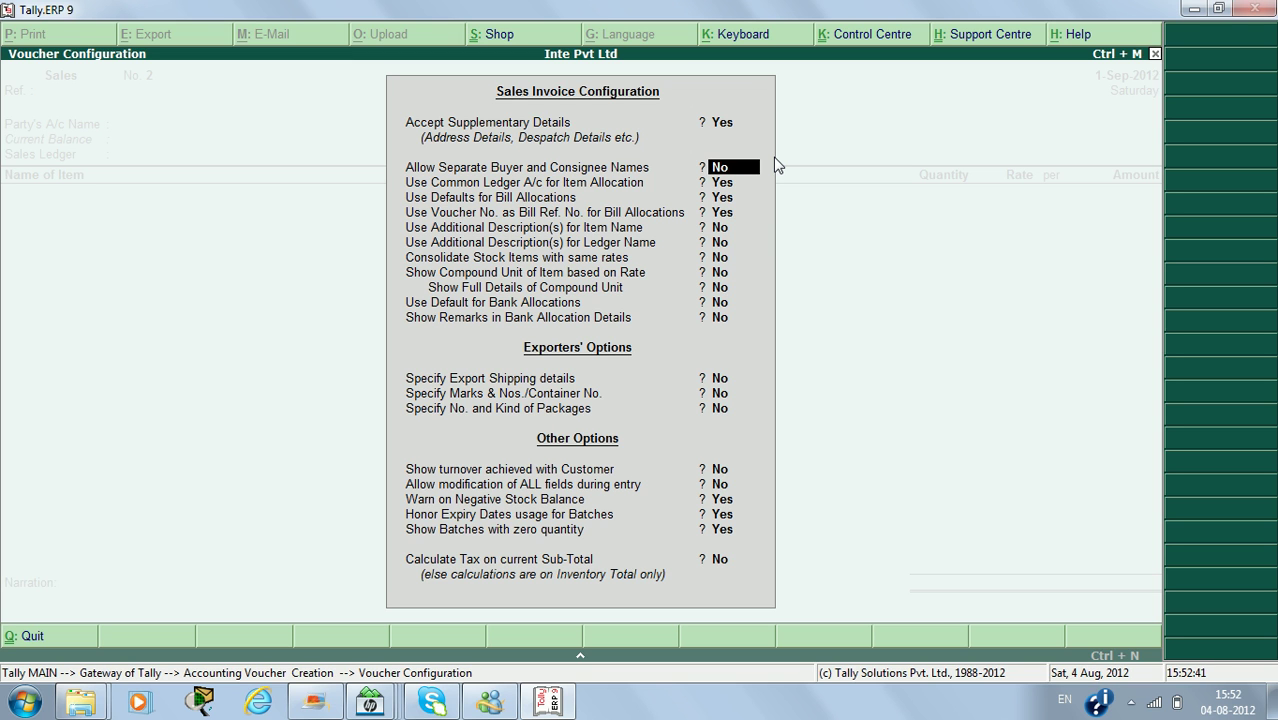
key(Down)
key(Down)
key(Down)
key(Down)
key(Down)
key(Down)
key(Down)
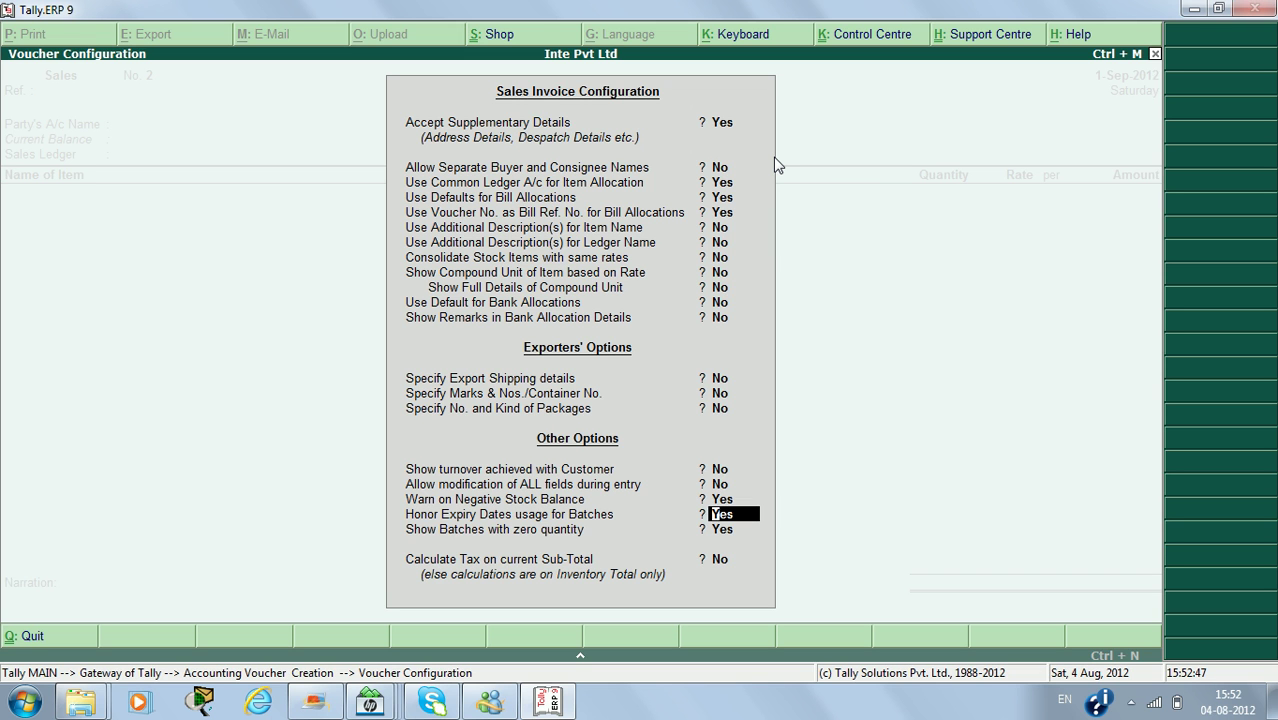
text(N)
key(Return)
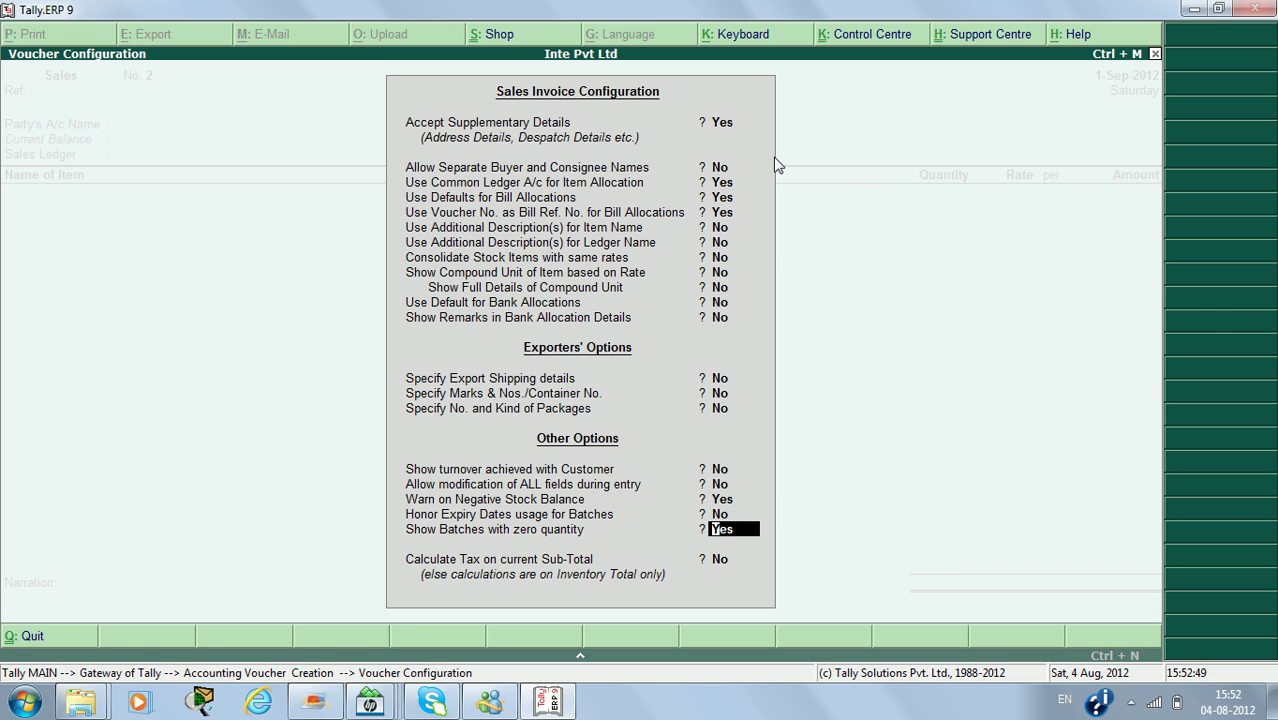
key(ctrl+a)
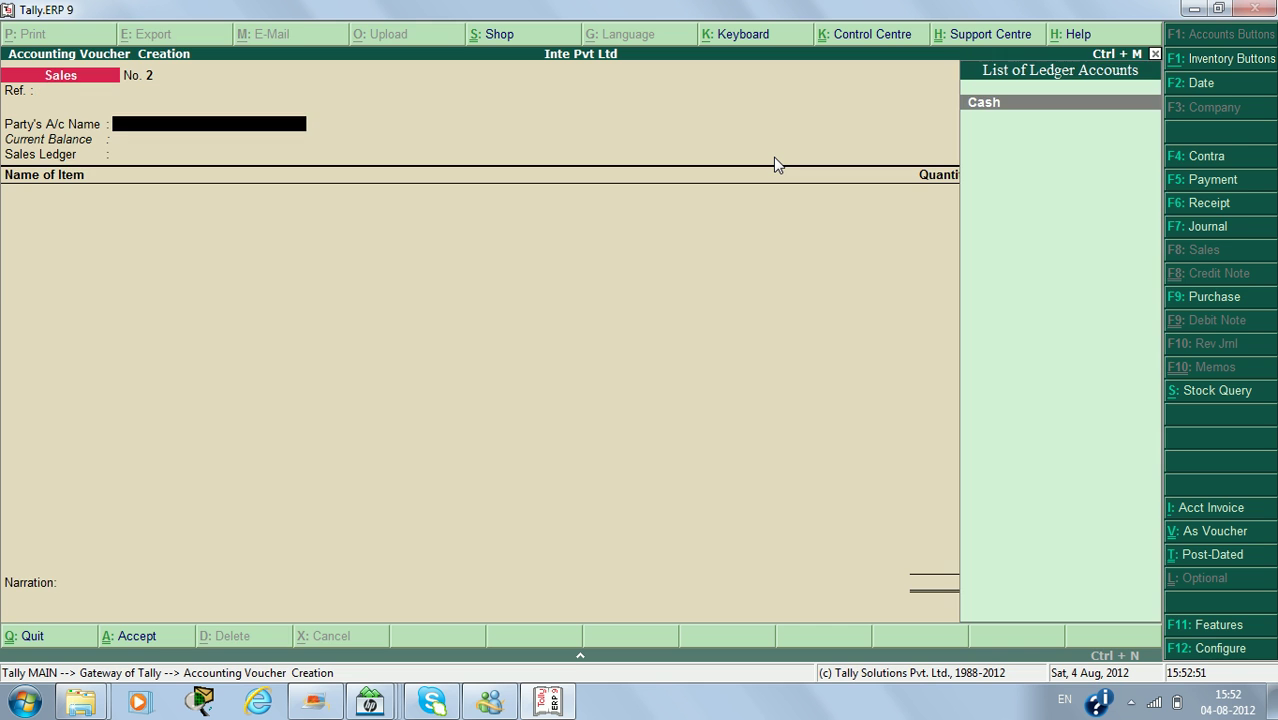
Step: Fill in the sales voucher with Cash as party, Sales as ledger and Crocin as item
key(Return)
key(ctrl+a)
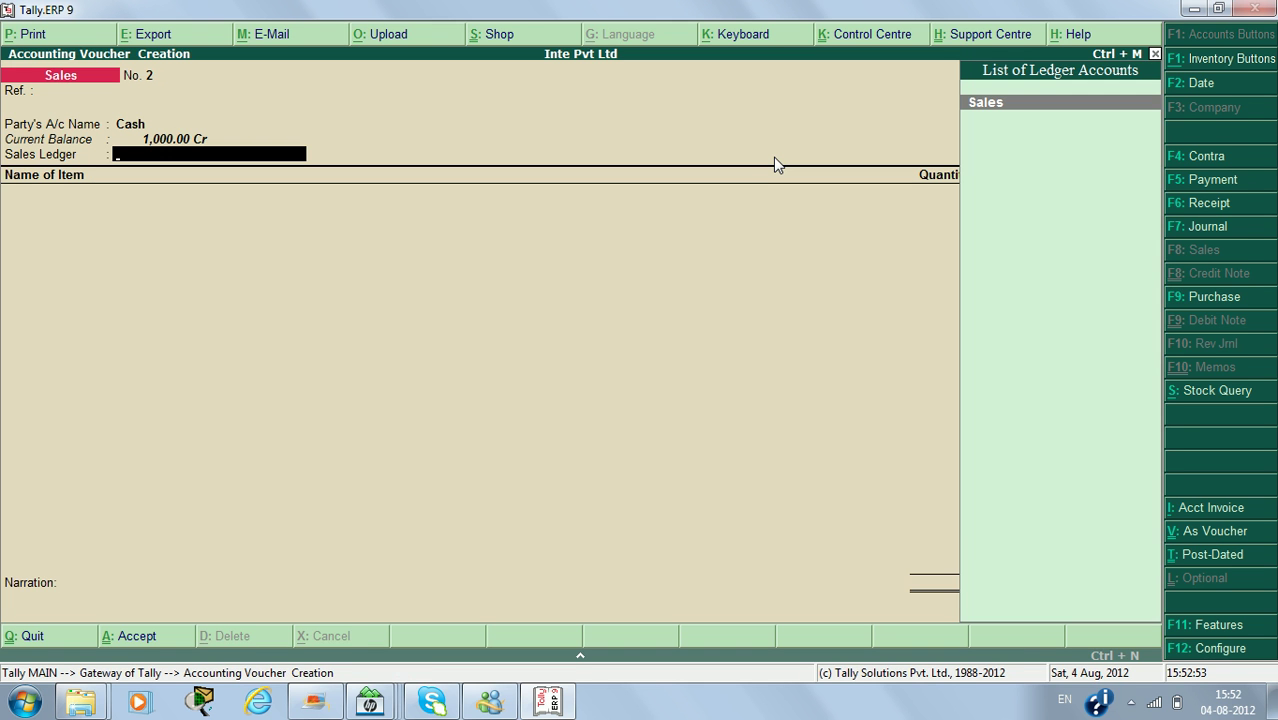
key(Return)
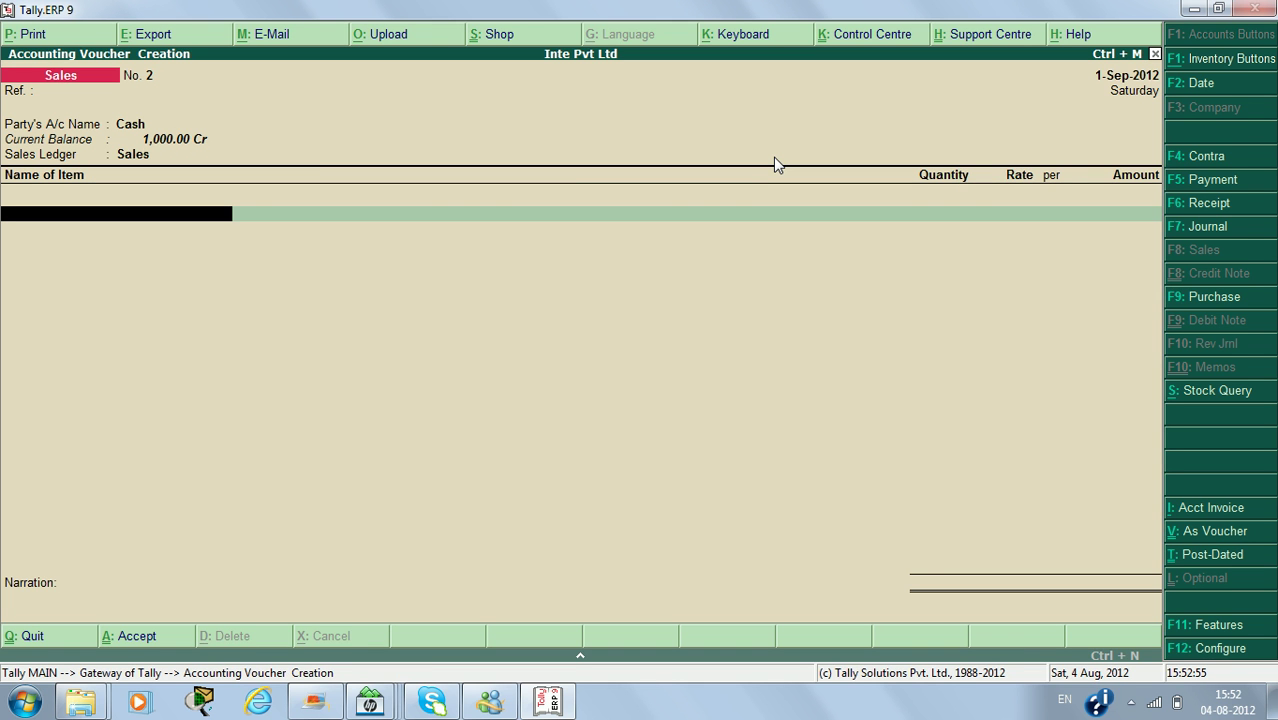
text(Cr)
key(Return)
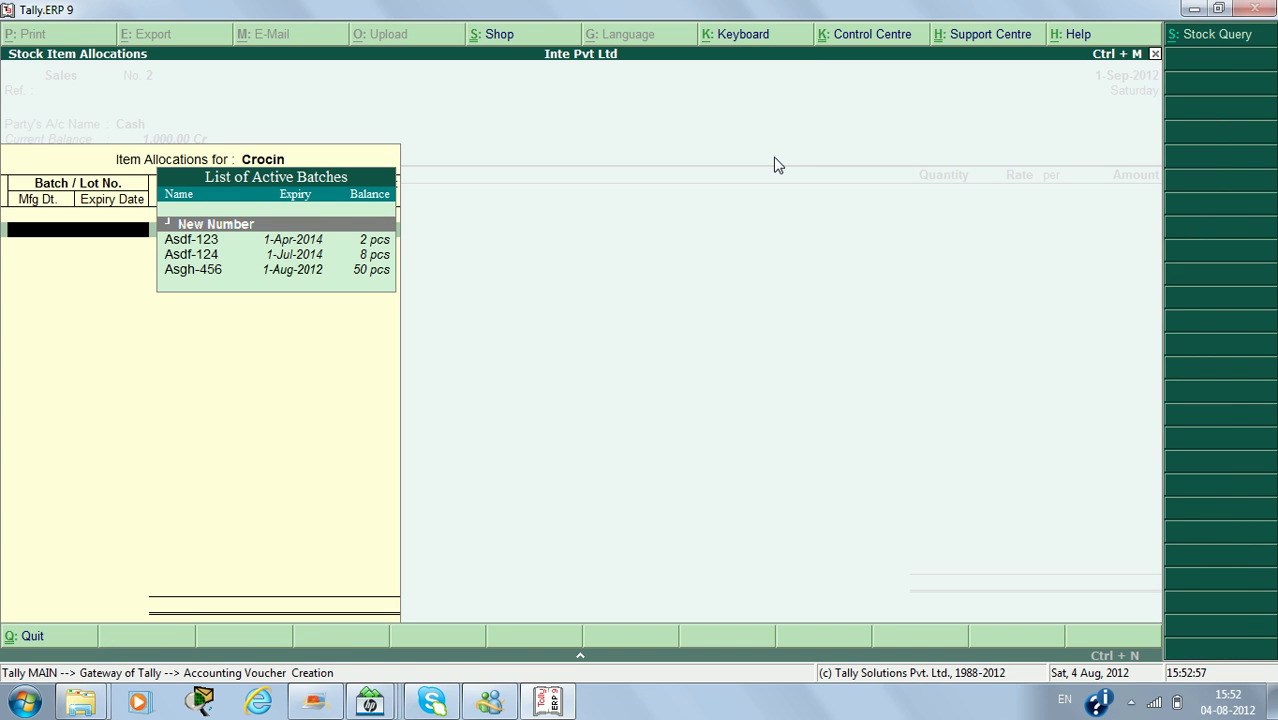
Step: Choose the expired batch Asgh-456 for Crocin, then back out of the item allocation
key(Down)
key(Down)
key(Down)
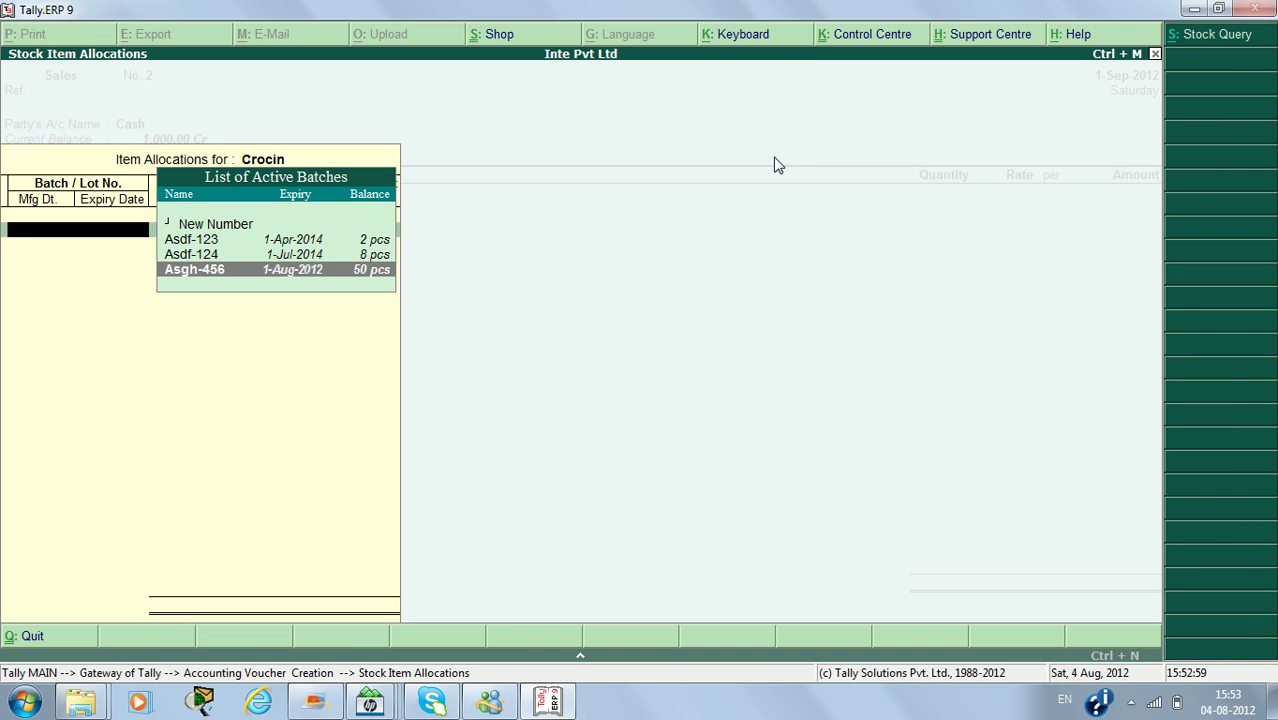
click(304, 272)
key(Escape)
key(y)
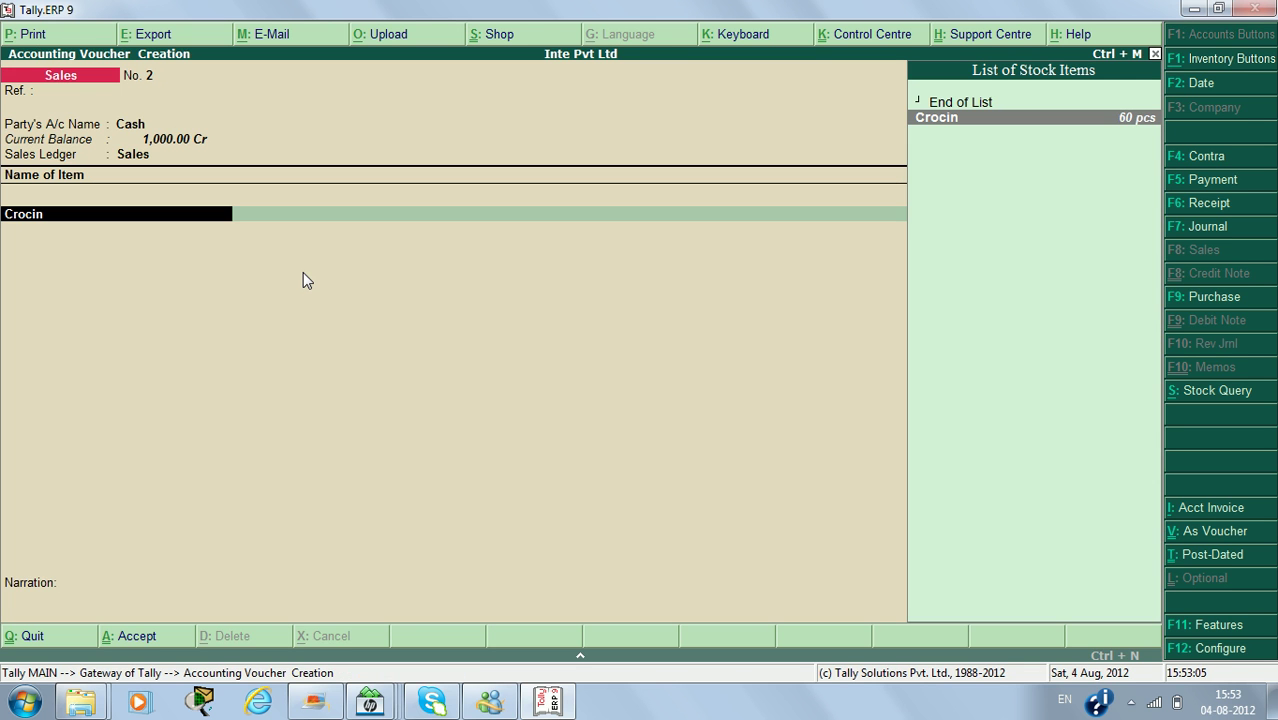
Step: Set Honor Expiry Dates usage for Batches to Yes in the sales invoice configuration
key(F12)
key(Return)
key(Return)
key(Return)
key(Return)
key(Return)
key(Return)
key(Return)
key(Return)
key(Return)
key(Return)
key(Return)
key(Return)
key(Return)
key(Return)
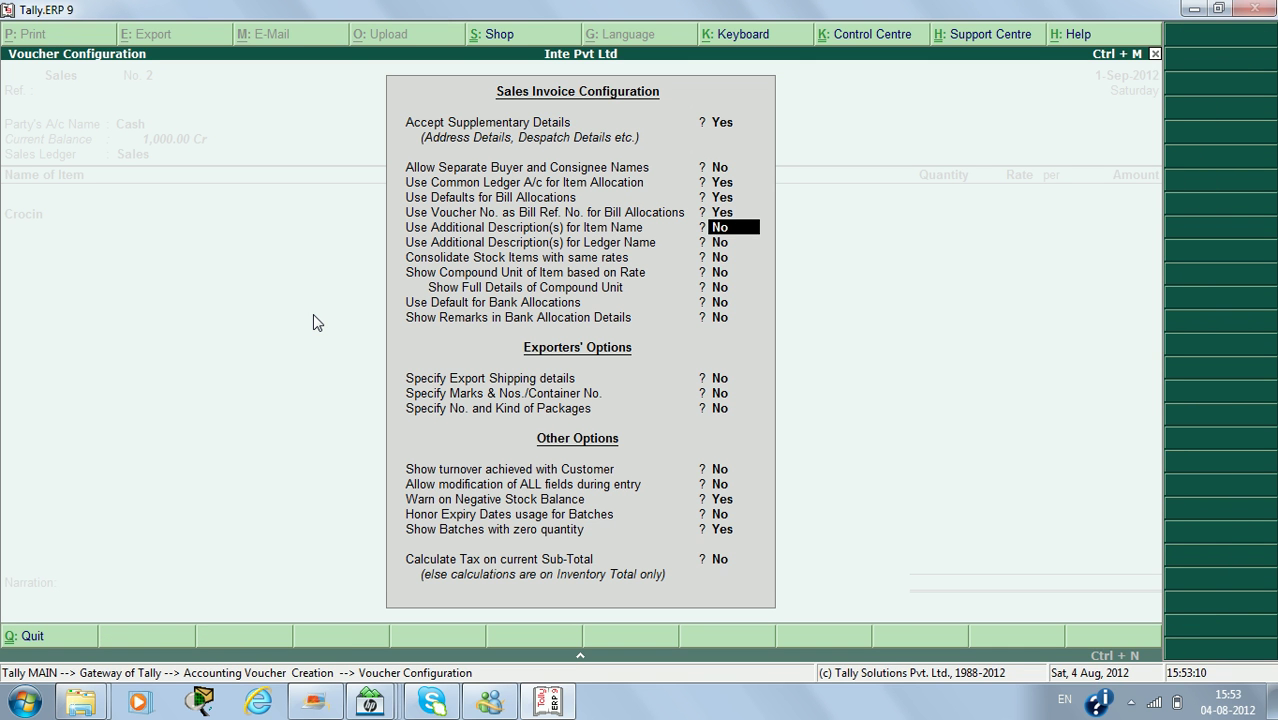
key(Return)
key(Return)
key(Return)
key(y)
key(Return)
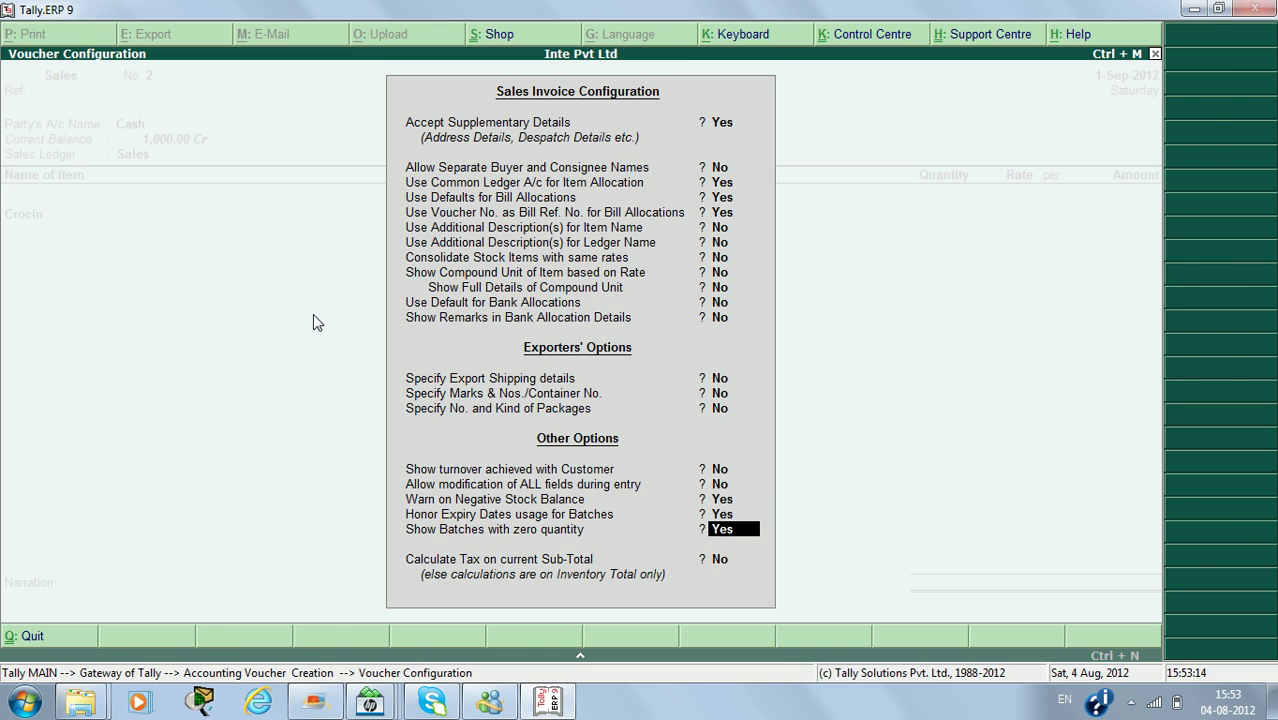
key(Return)
key(Return)
Step: Allocate 2 pcs of Crocin from batch Asdf-123 at a rate of 50
key(Return)
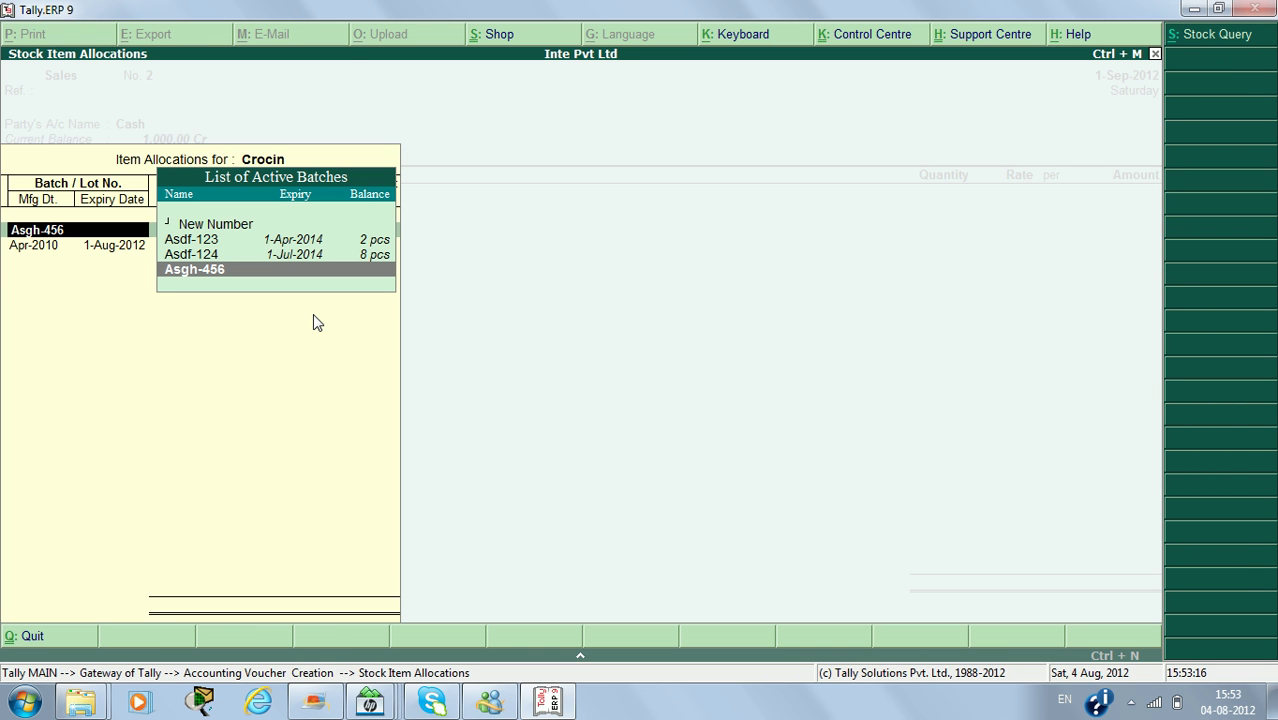
key(Up)
key(Down)
key(Up)
key(Up)
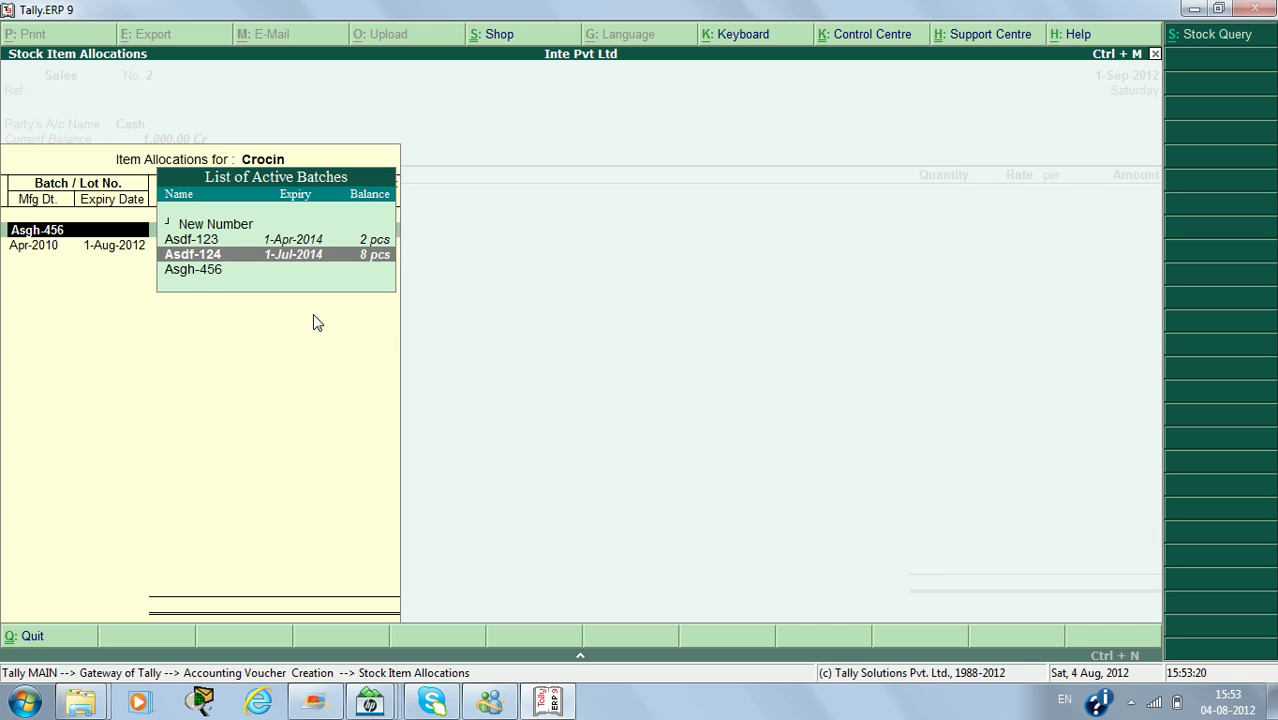
key(Return)
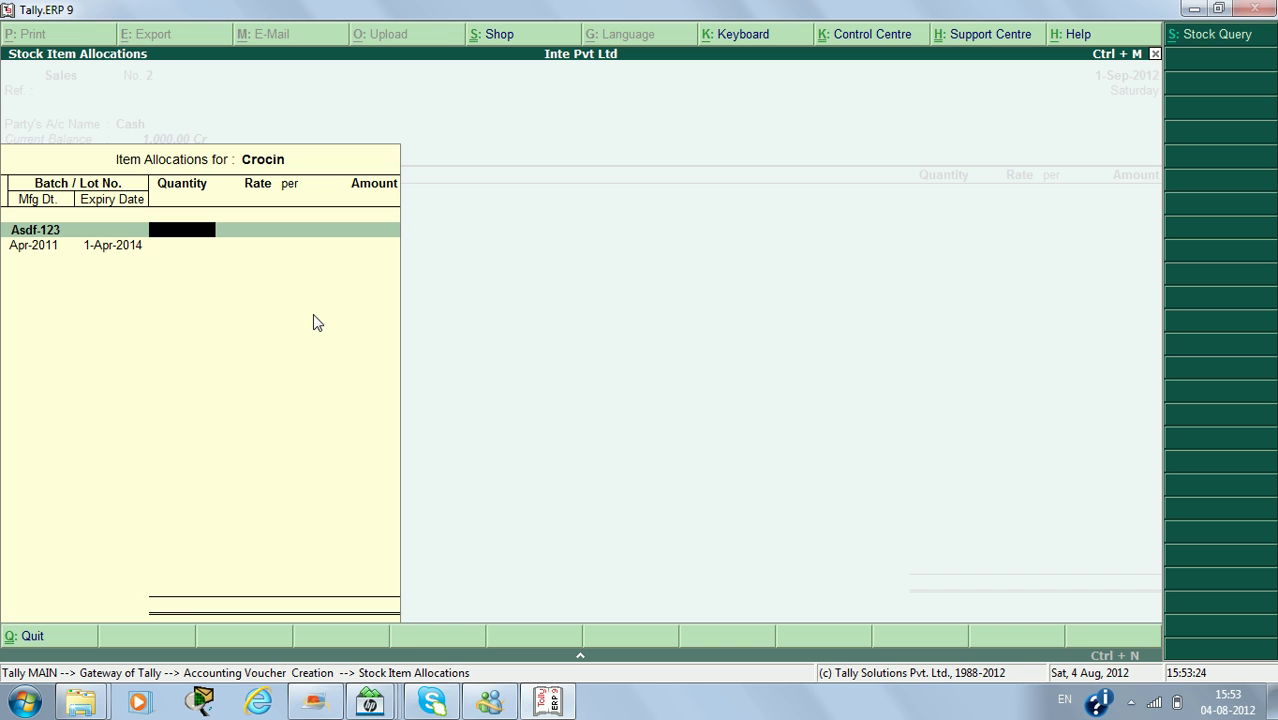
text(2)
key(Return)
key(Return)
key(Return)
key(Return)
key(Return)
key(Return)
key(Return)
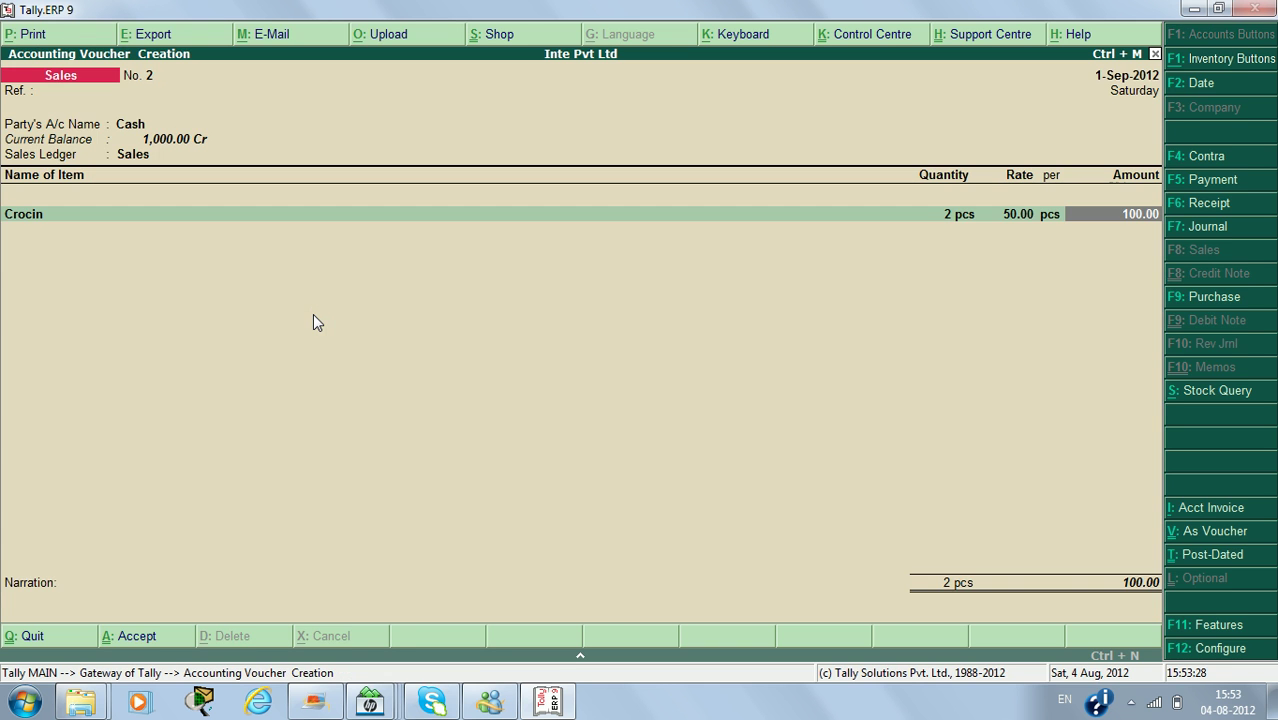
Step: End the item list without a narration, save the second sales voucher and leave voucher entry
key(Return)
key(Return)
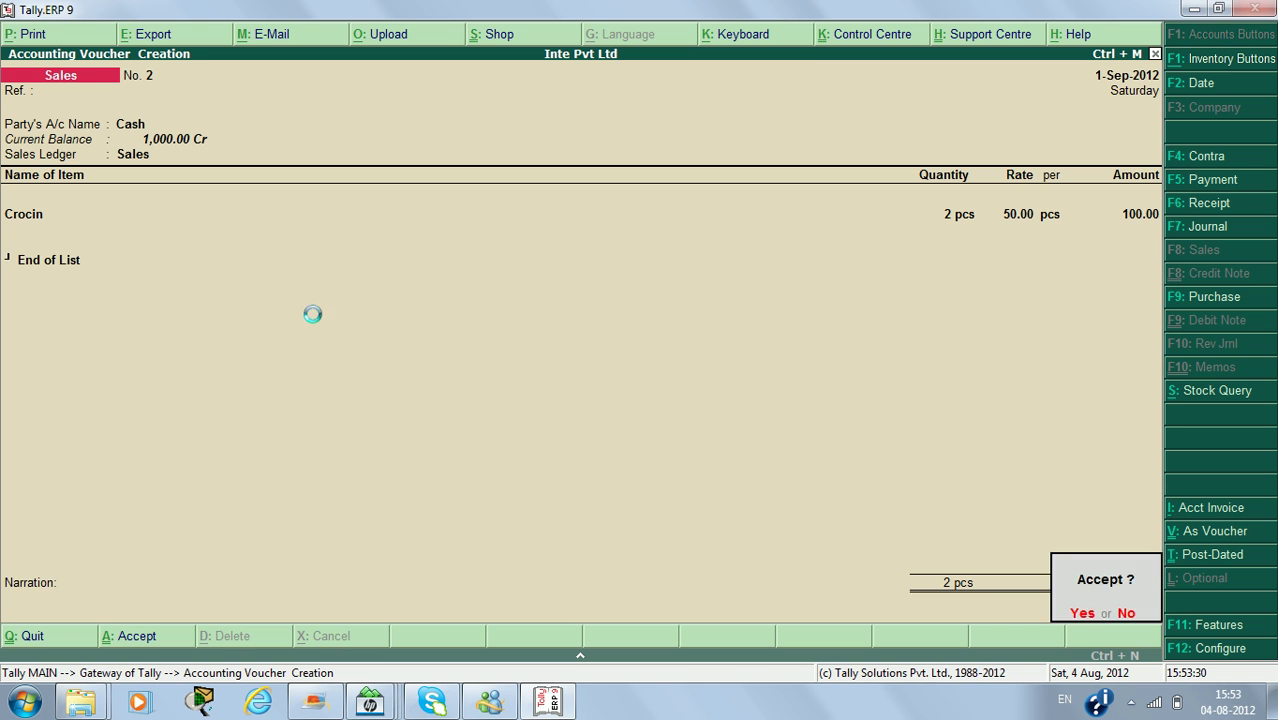
key(Return)
key(Escape)
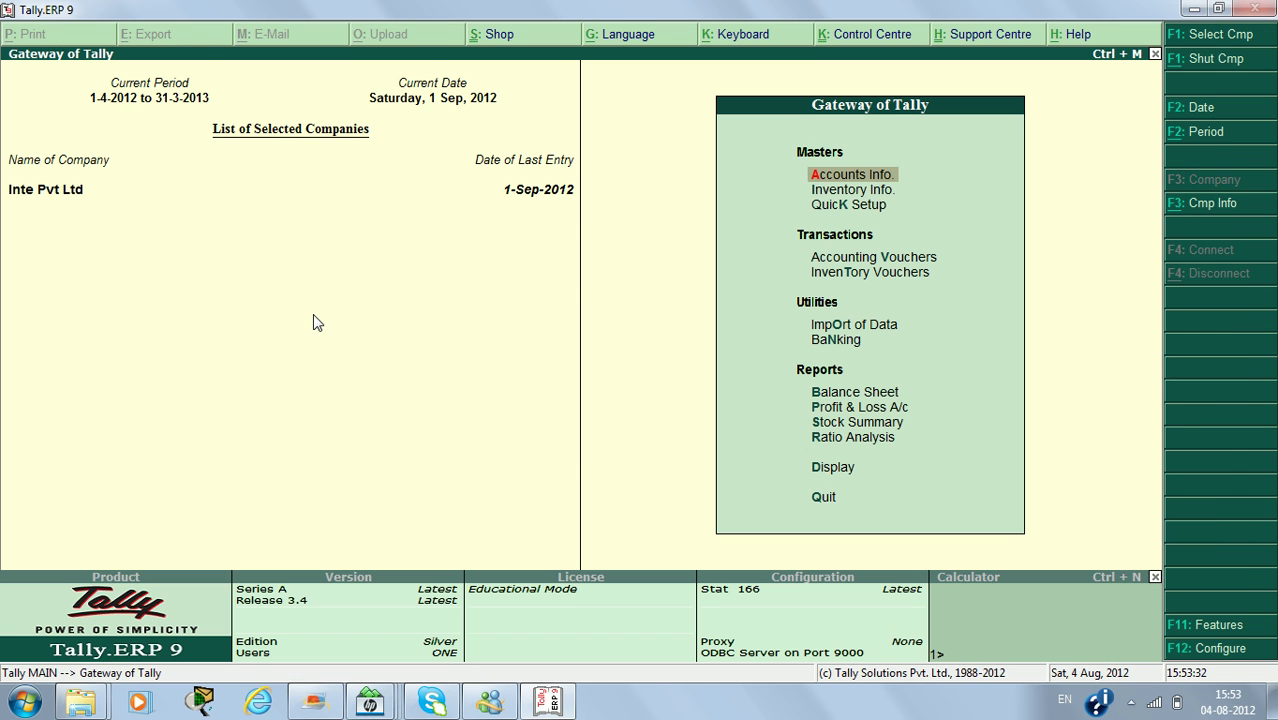